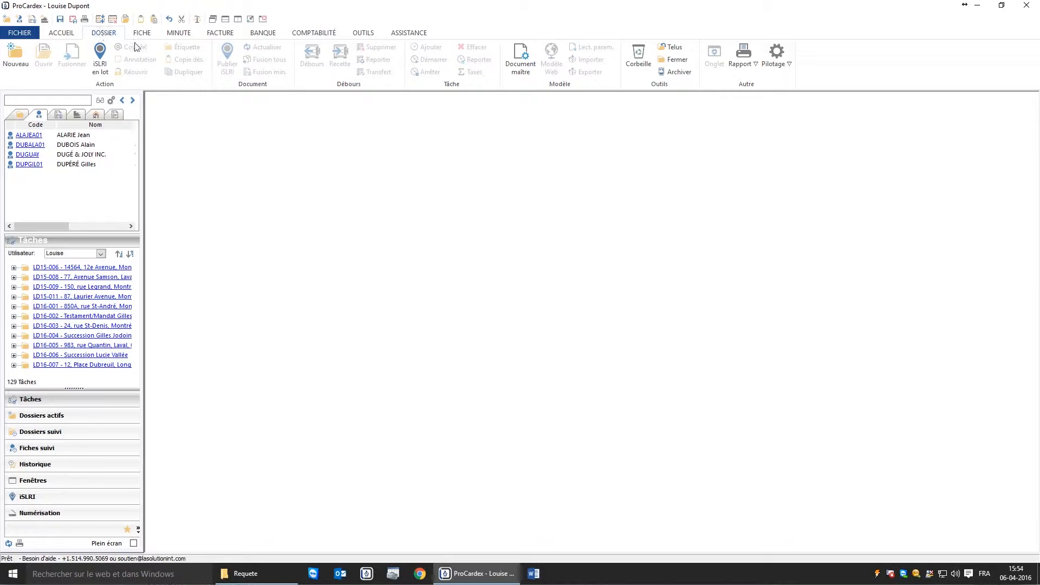
- Open the master document list and the web models, and select the French "Lettre pour publipostage (11-2011)" under Publipostage
click(522, 70)
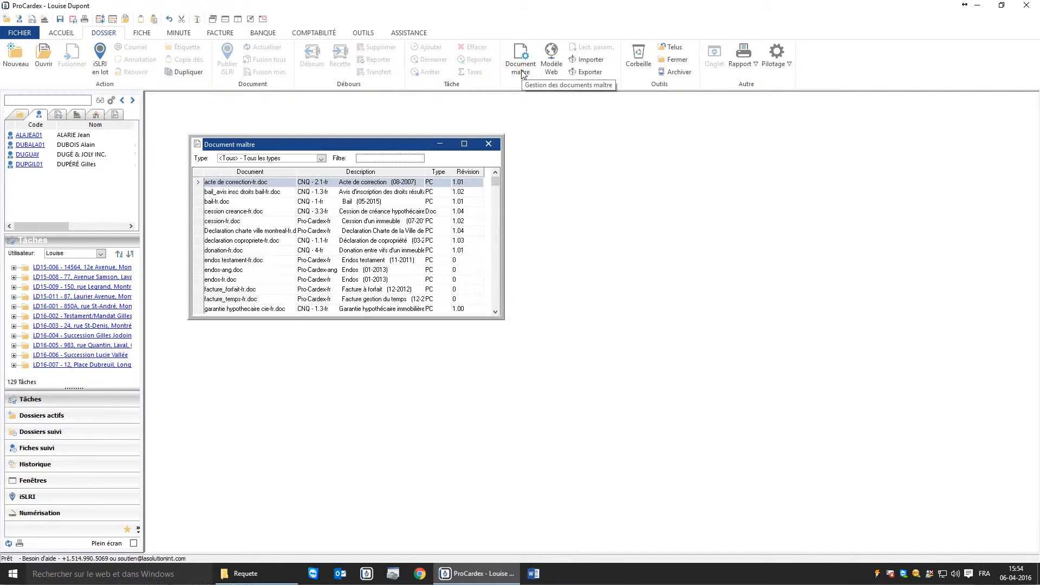
click(551, 65)
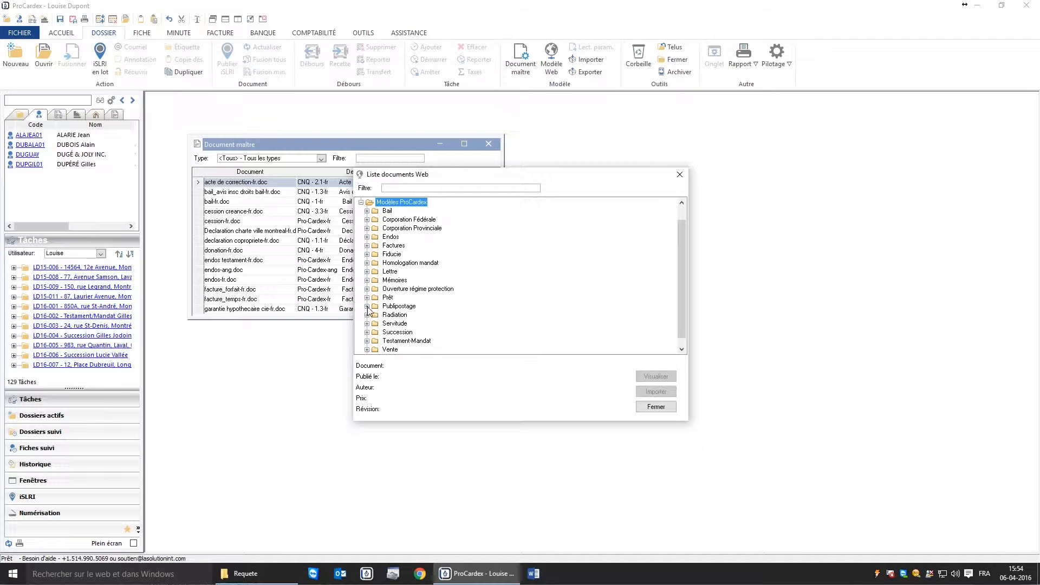
click(367, 306)
click(373, 315)
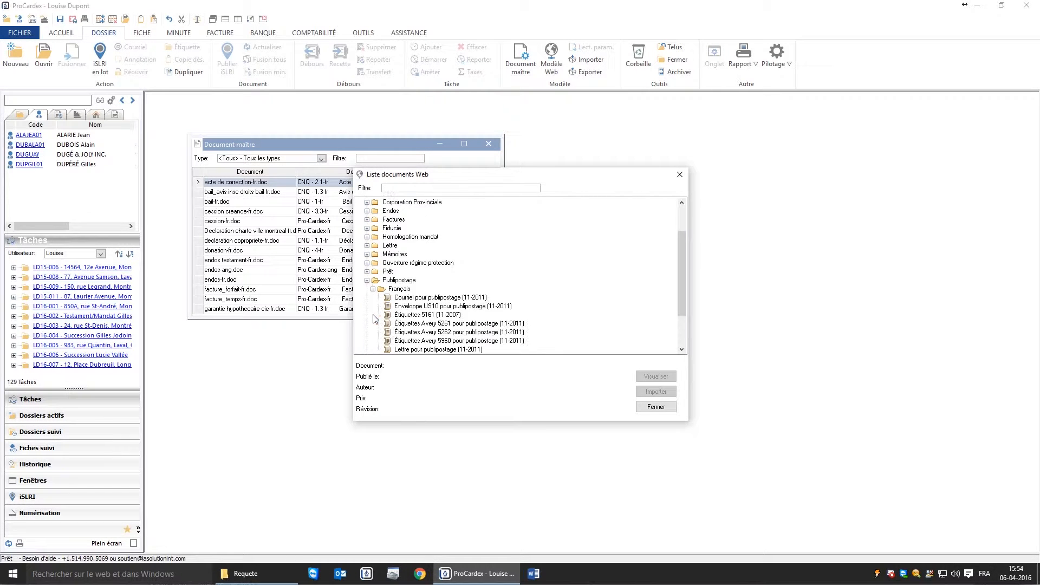
drag(684, 289, 683, 307)
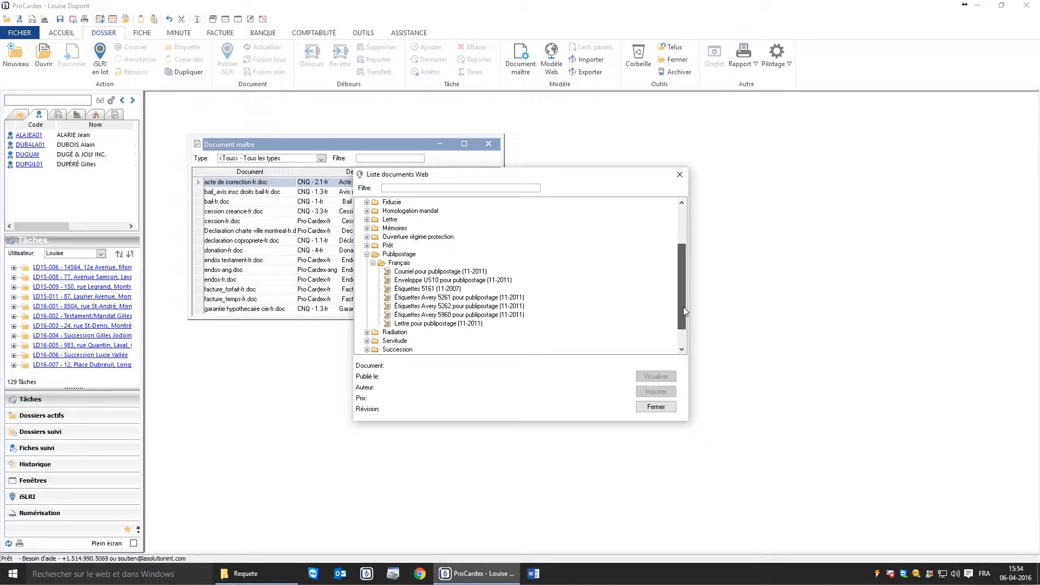
click(422, 324)
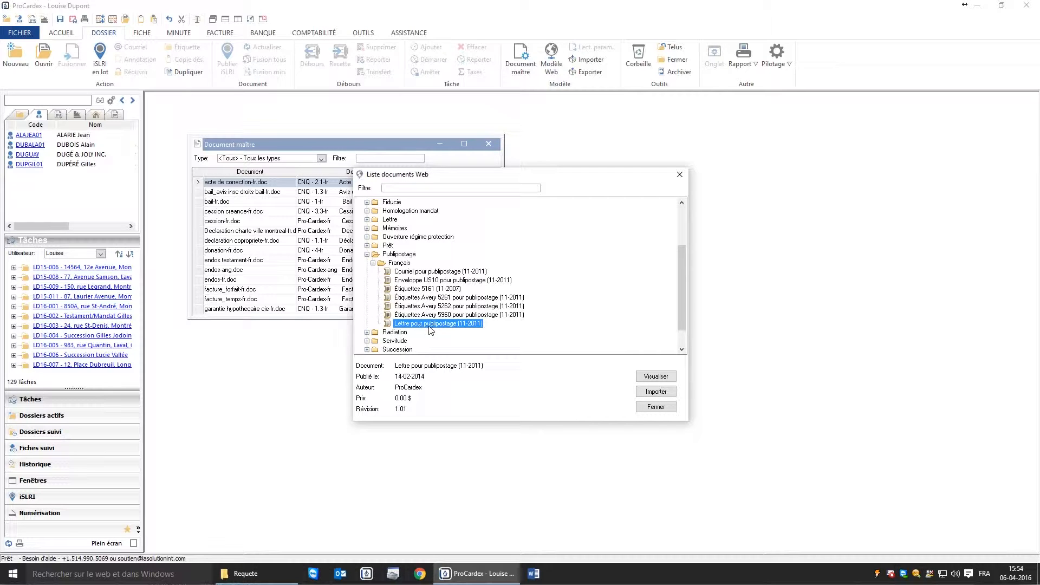
- Import the selected letter model, saving it in the Publipostage folder under its proposed name, and close its master document record
click(648, 394)
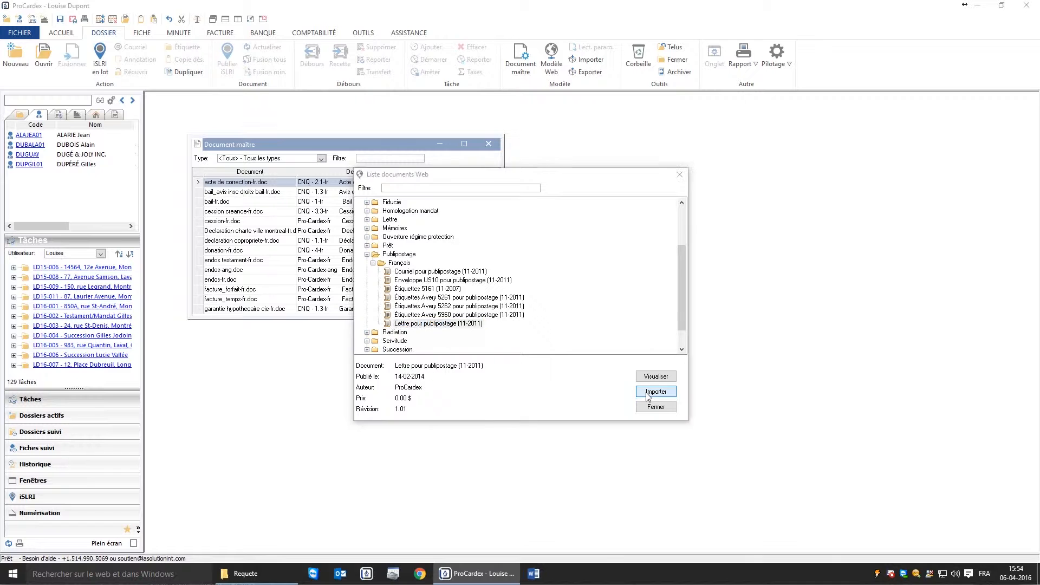
click(570, 328)
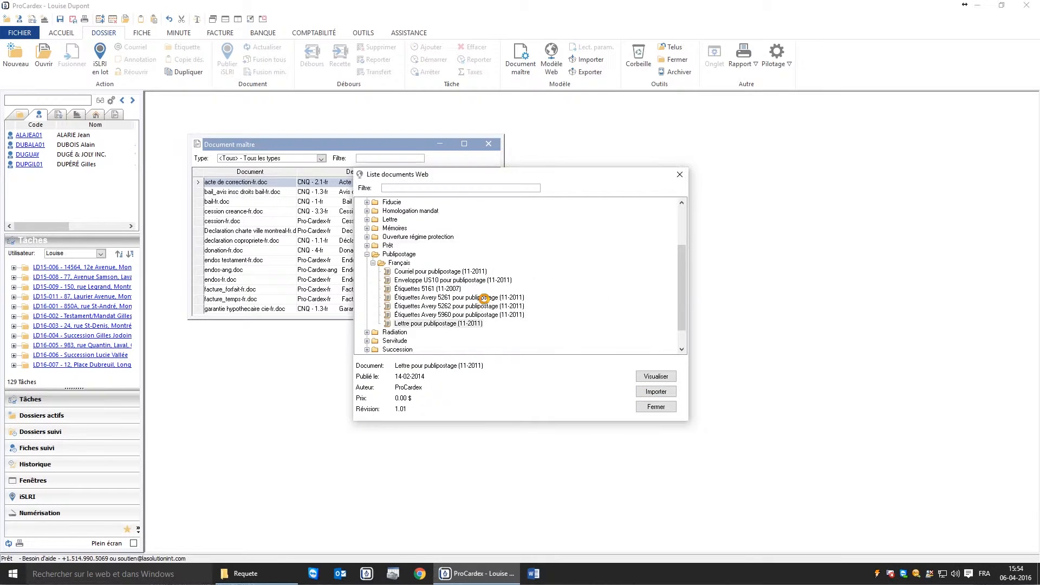
click(564, 352)
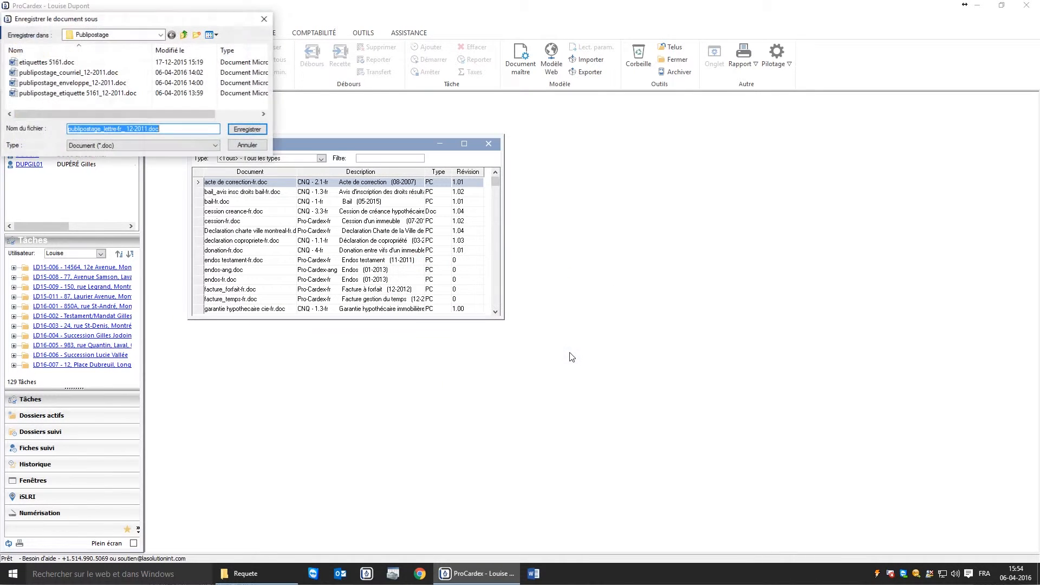
click(257, 131)
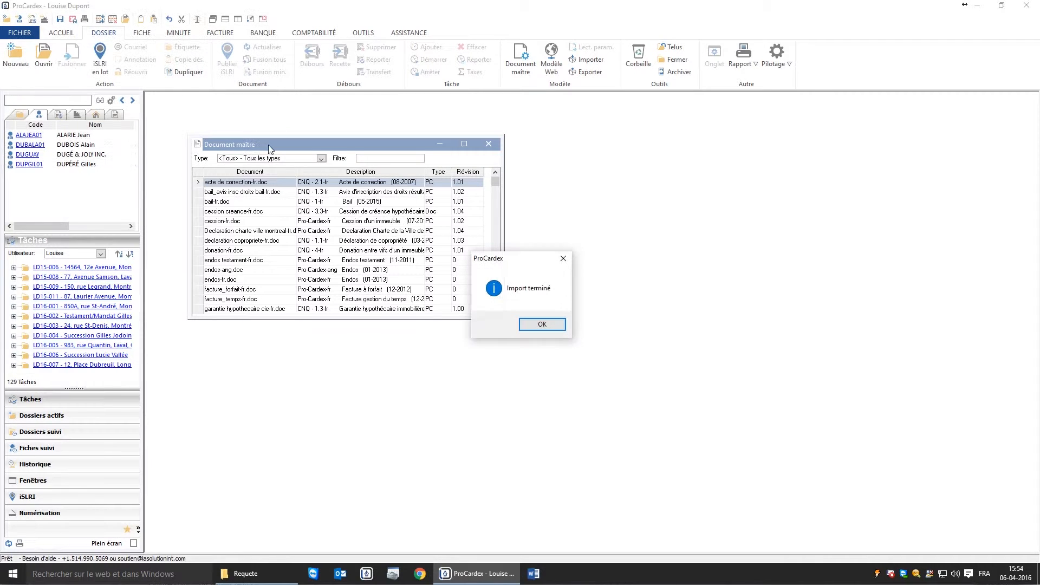
click(542, 324)
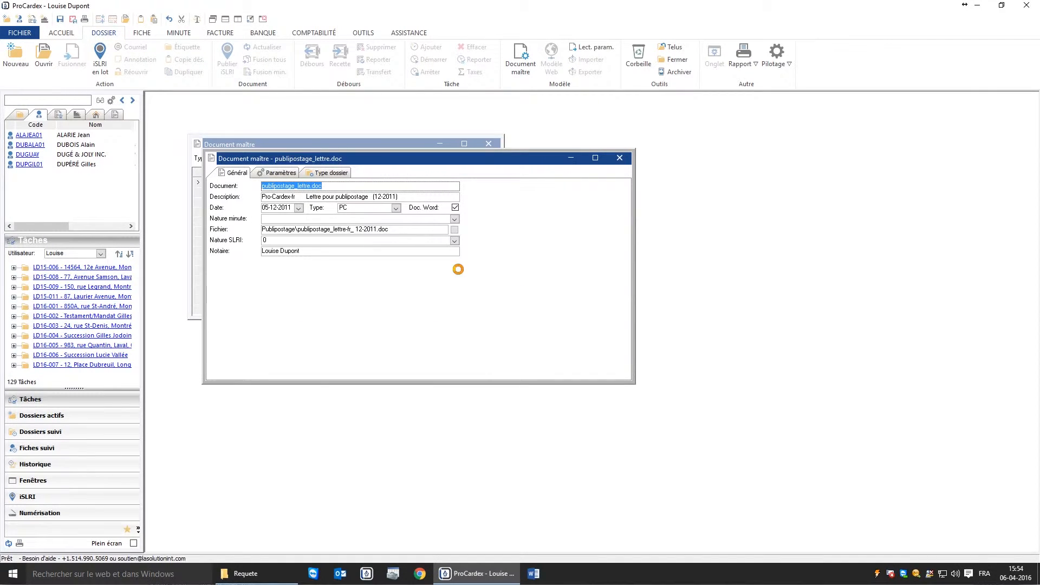
key(Escape)
- Filter the master documents by "publi" and duplicate publipostage_lettre.doc as publipostage_lettre-testament.doc
click(379, 159)
text(publi)
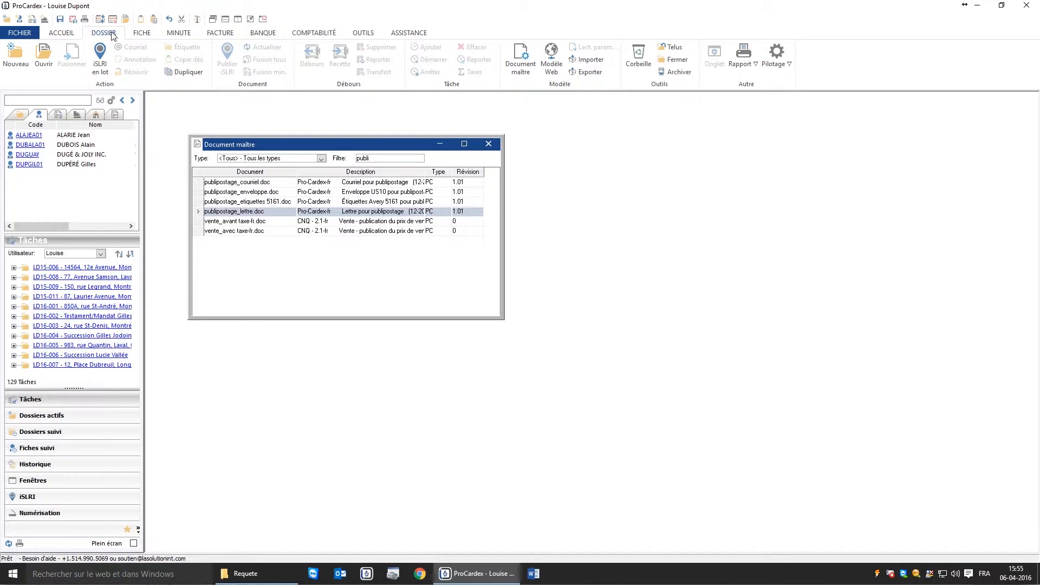
click(184, 72)
click(536, 327)
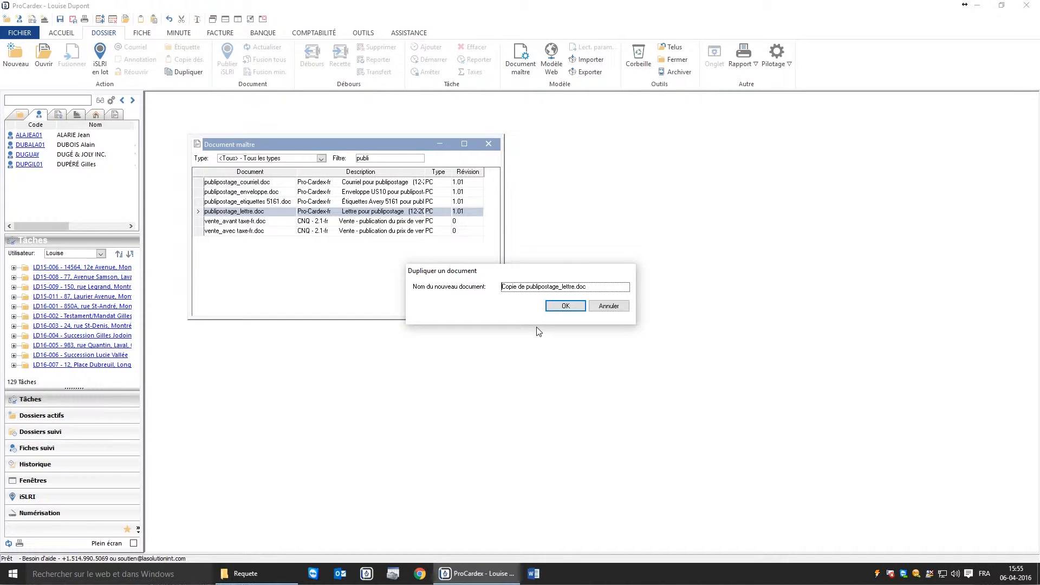
key(Delete)
key(Delete)
key(Delete)
key(Delete)
key(Delete)
key(Delete)
key(Delete)
key(Delete)
key(Delete)
key(End)
key(Left)
key(Left)
key(Left)
key(Left)
text(-testament)
key(Return)
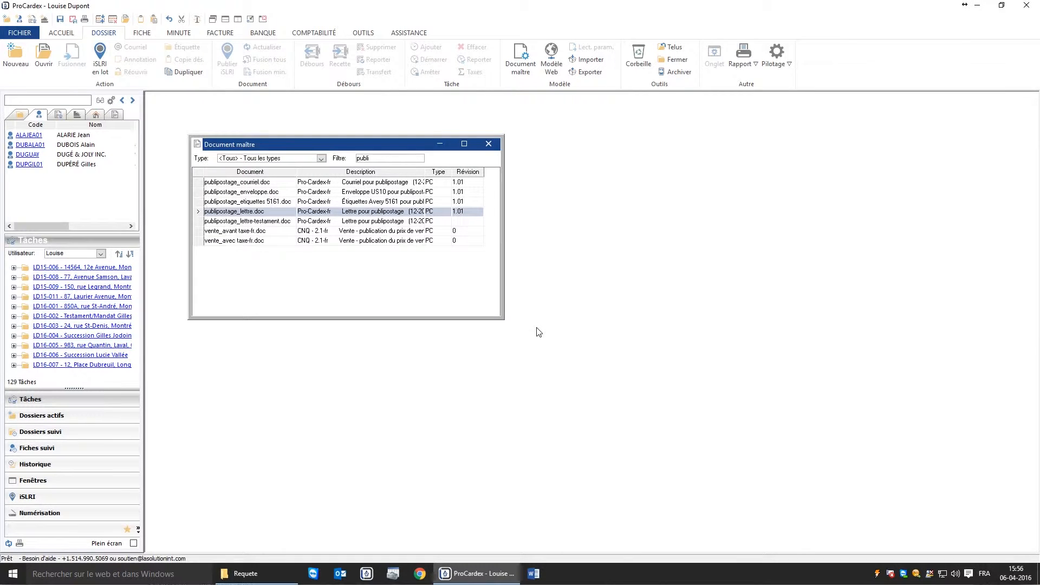
- Open the master document publipostage_lettre-testament.doc in Word
click(277, 223)
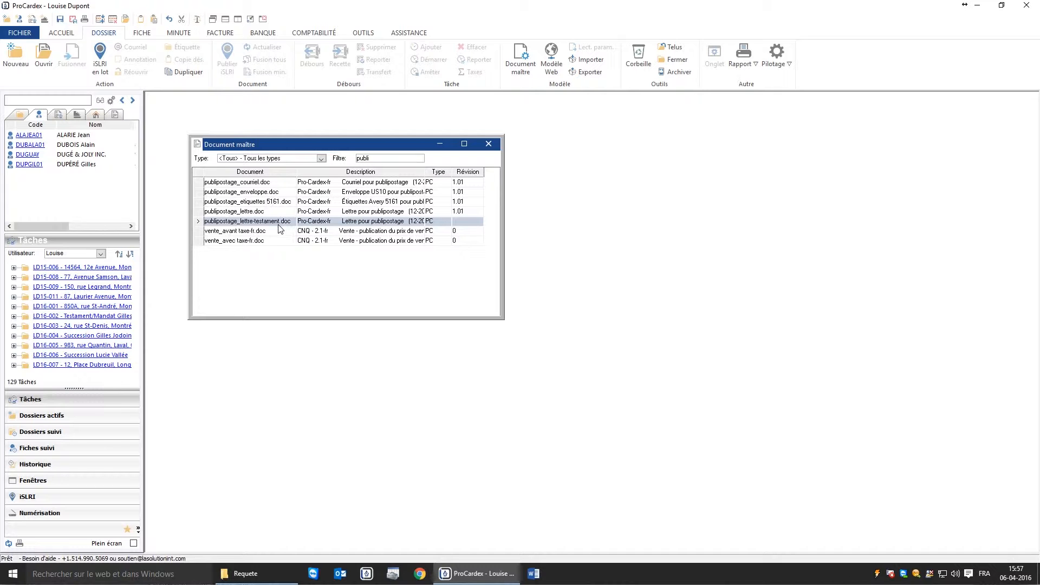
click(43, 54)
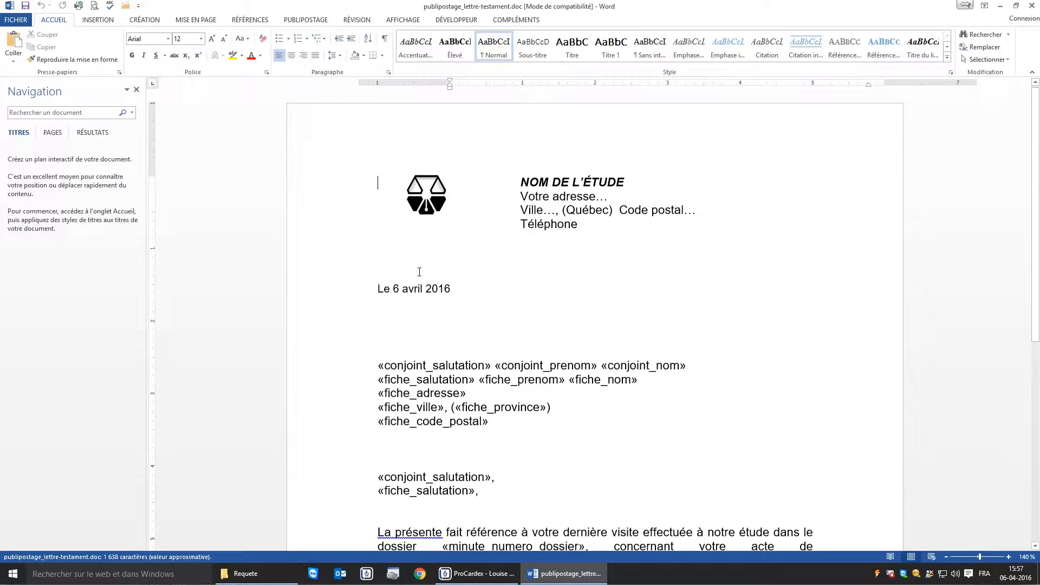
- Examine the letter's date, address block, salutation, body merge fields and notary signature line
click(404, 291)
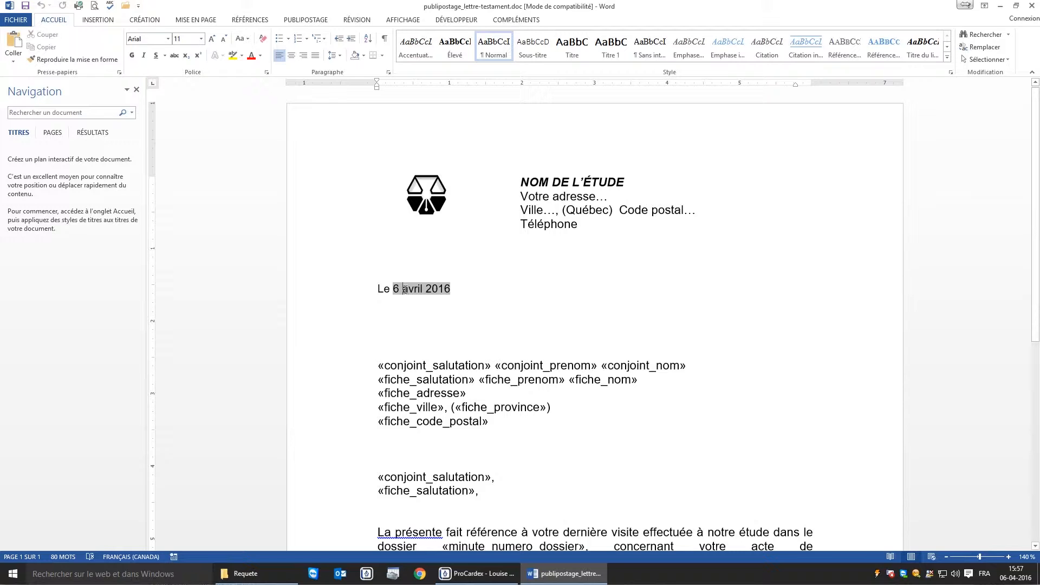
scroll(405, 291, down, 3)
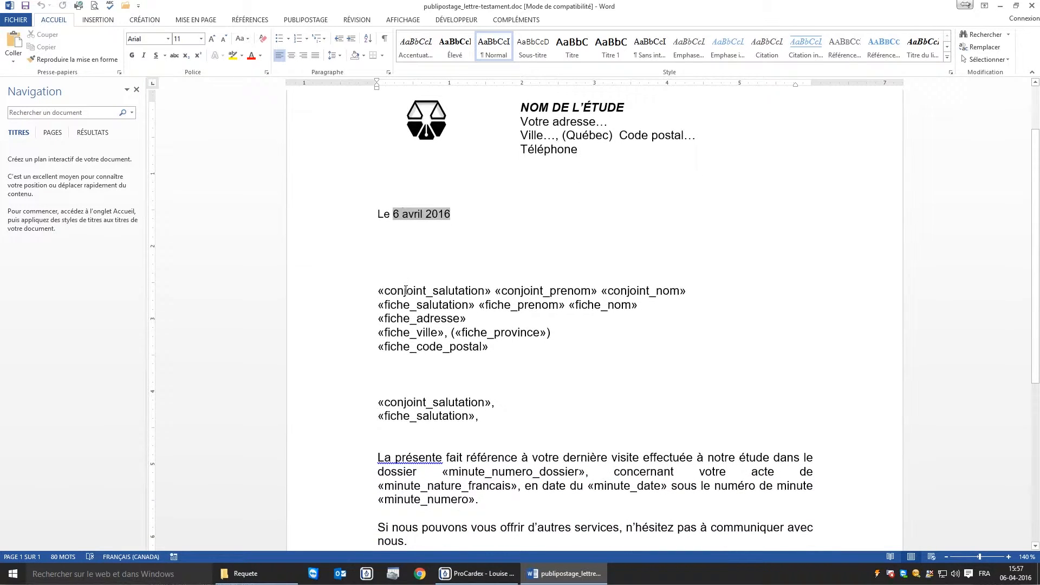
scroll(405, 291, down, 1)
drag(341, 268, 345, 325)
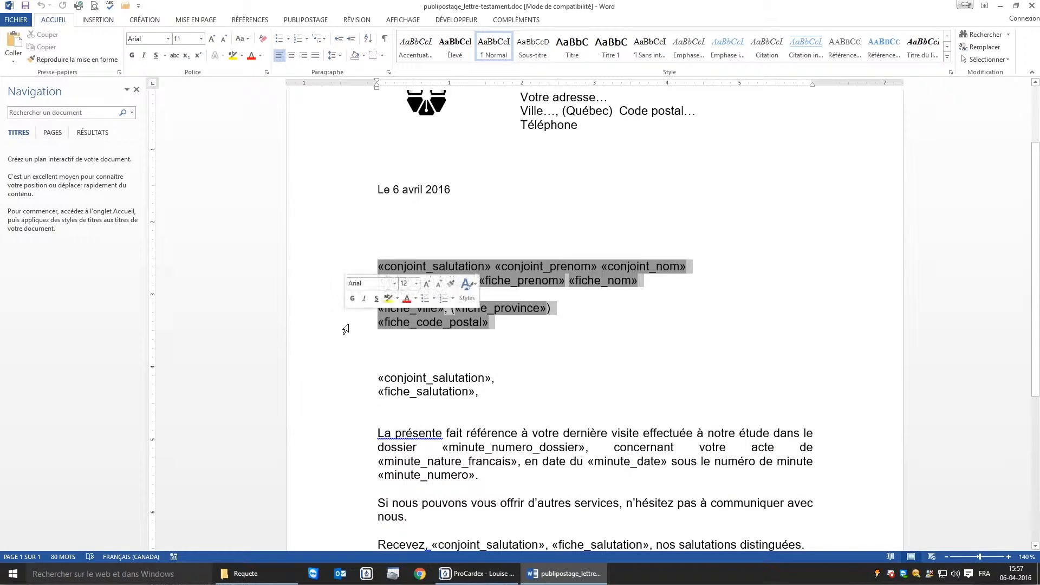
drag(350, 378, 349, 392)
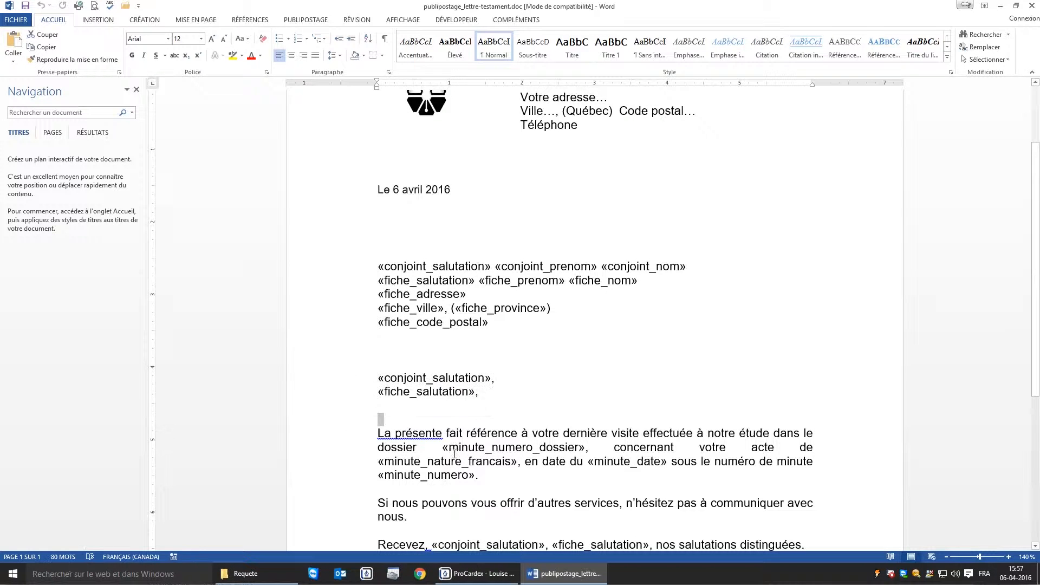
click(471, 448)
click(595, 247)
click(1036, 547)
scroll(1036, 546, down, 3)
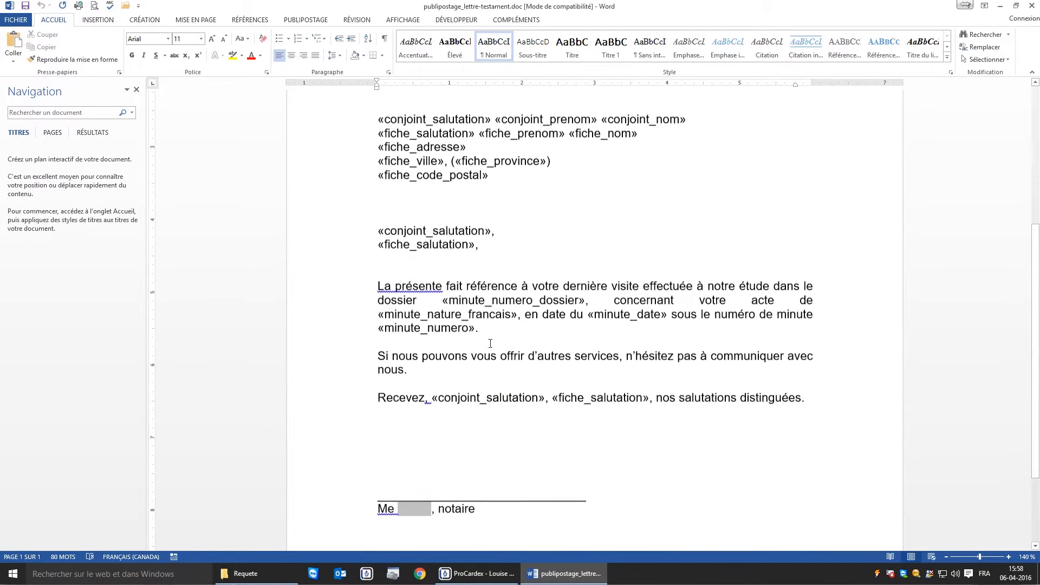
- Replace the letter's body with text recalling the 2015 testament, recommending a protection mandate in case of incapacity and inviting an appointment
drag(341, 285, 341, 400)
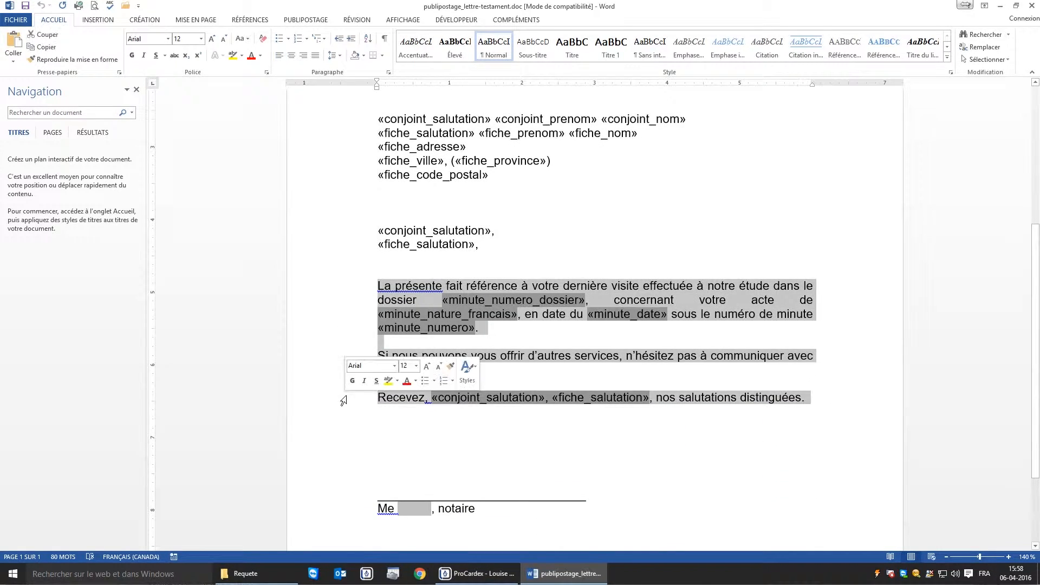
text(Nous avons eu le plaisir en 2015 de vous rencontrer pour votre testament en date du : .  Nous vous rappelons qu’il est important aussi de faire votre mandat de protection en cas d’inaptitude.  N’hésitez pas à communiquer avec nous, afin de prendre rendez-vous.  Recevez, «conjoint_salutation», «fiche_salutation», nos salutations distinguées.)
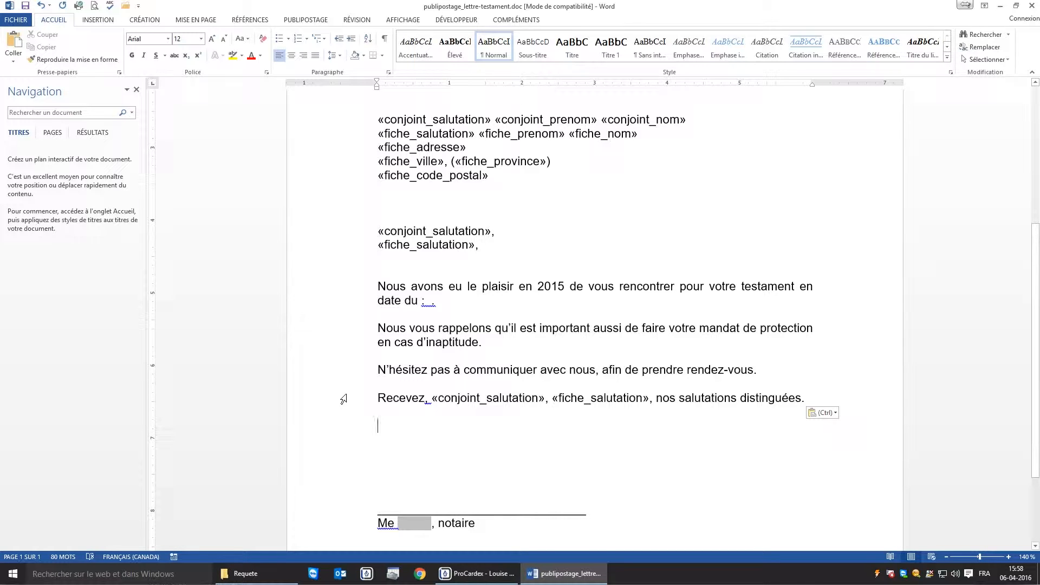
- Start the step-by-step mail merge wizard for the letter and advance to recipient selection with an existing list
click(320, 20)
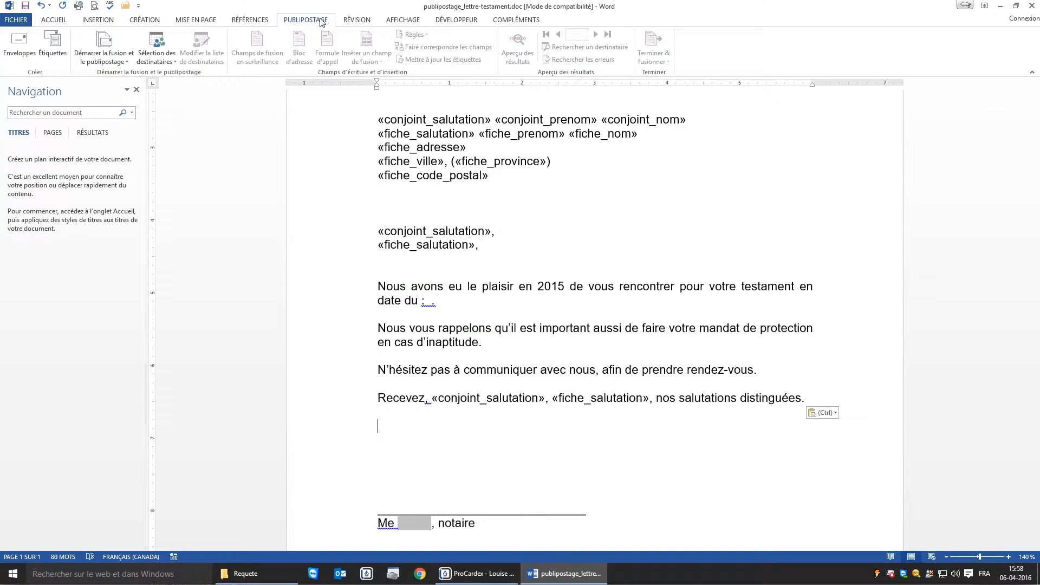
click(99, 60)
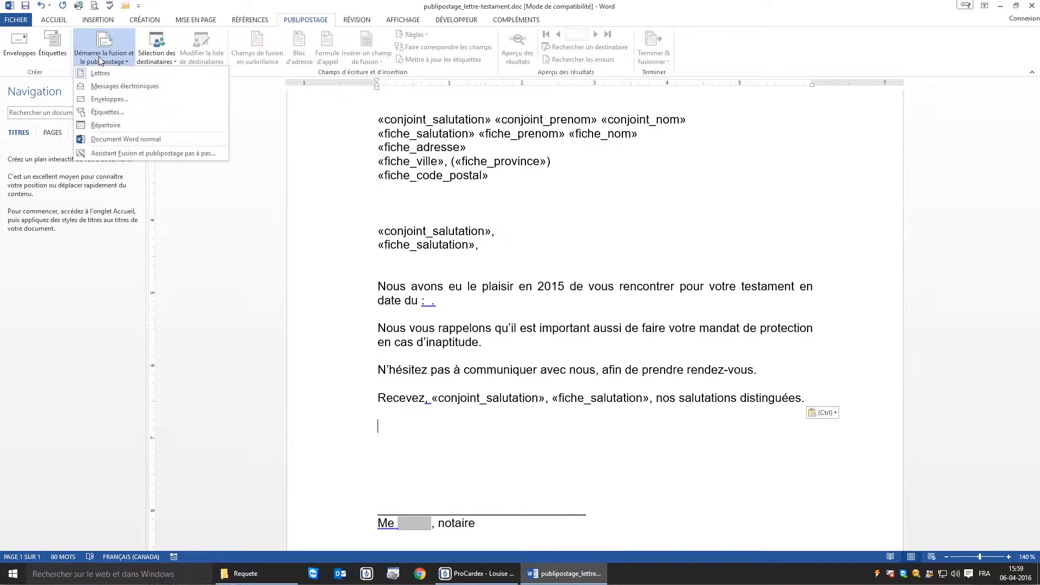
click(136, 154)
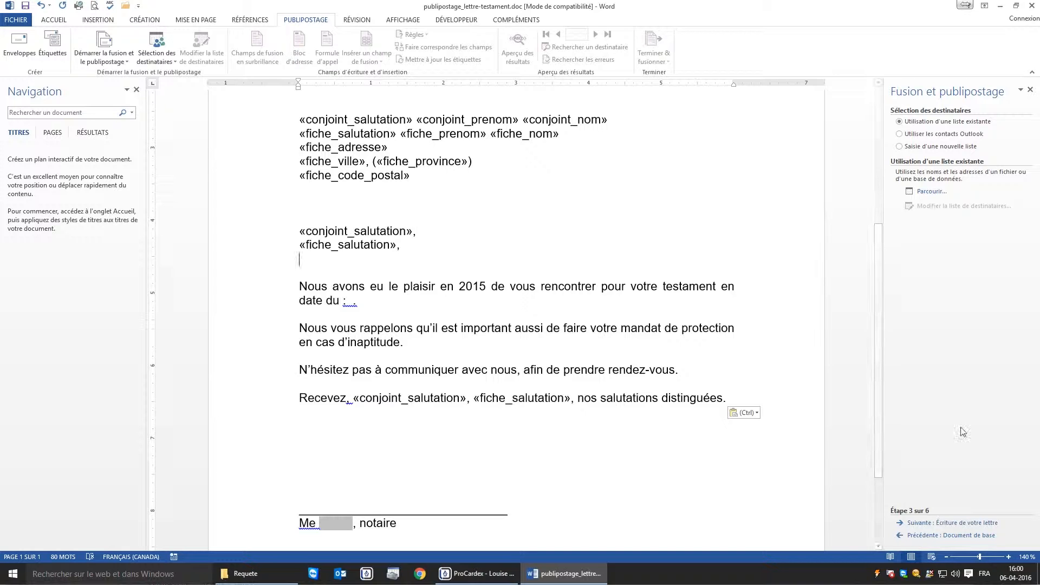
- Use Testament 2015.xls from the desktop's Requete folder as the recipient list, with its 'Testament 2015$' table and all recipients included
click(933, 523)
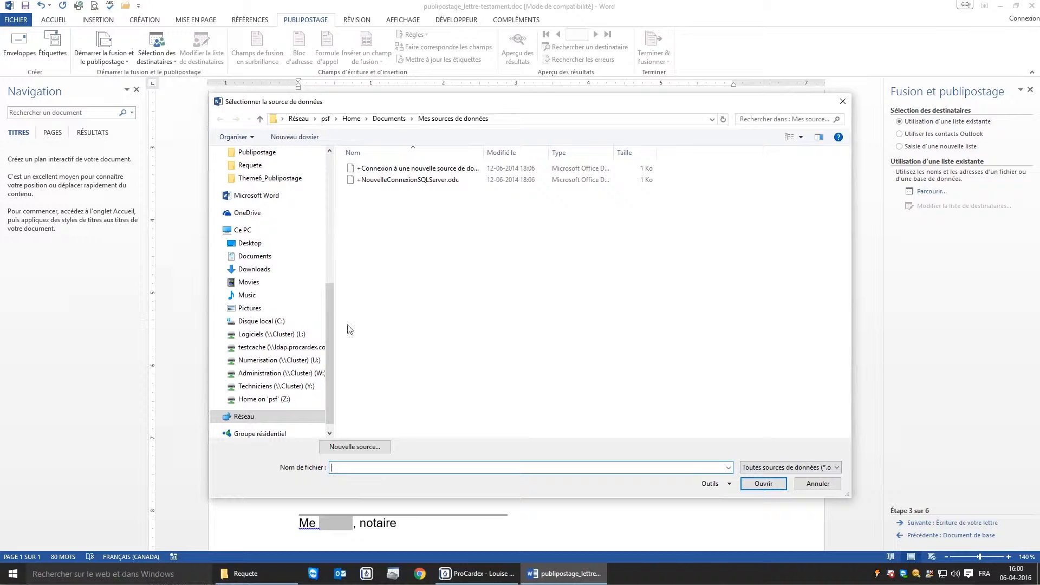
click(277, 242)
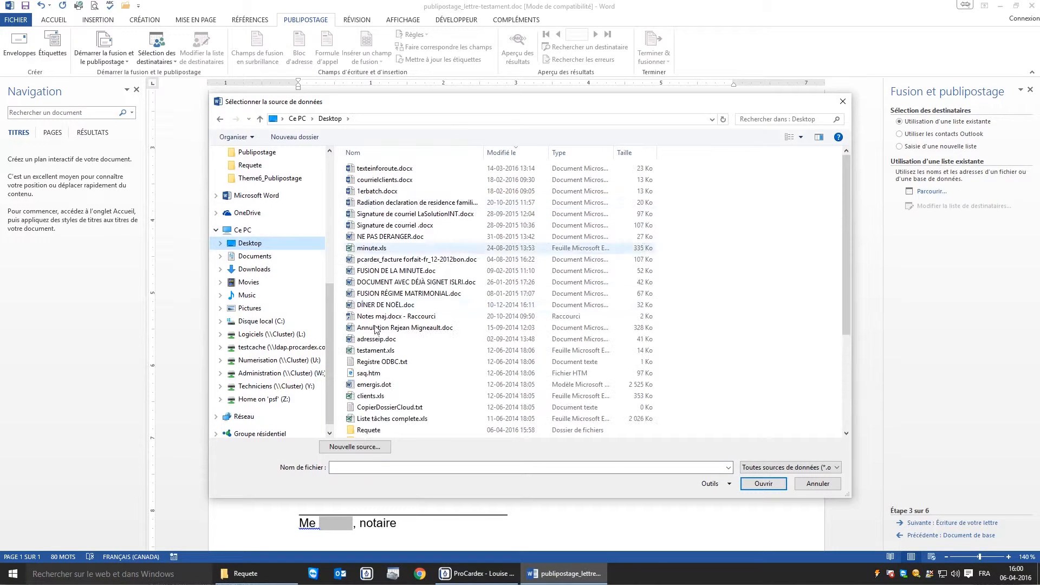
double_click(369, 429)
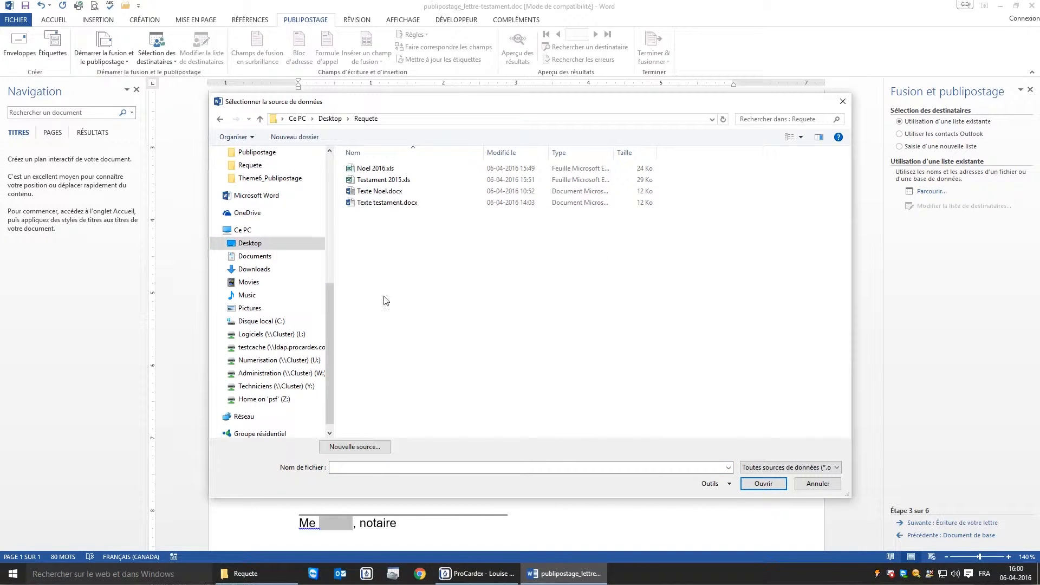
click(386, 181)
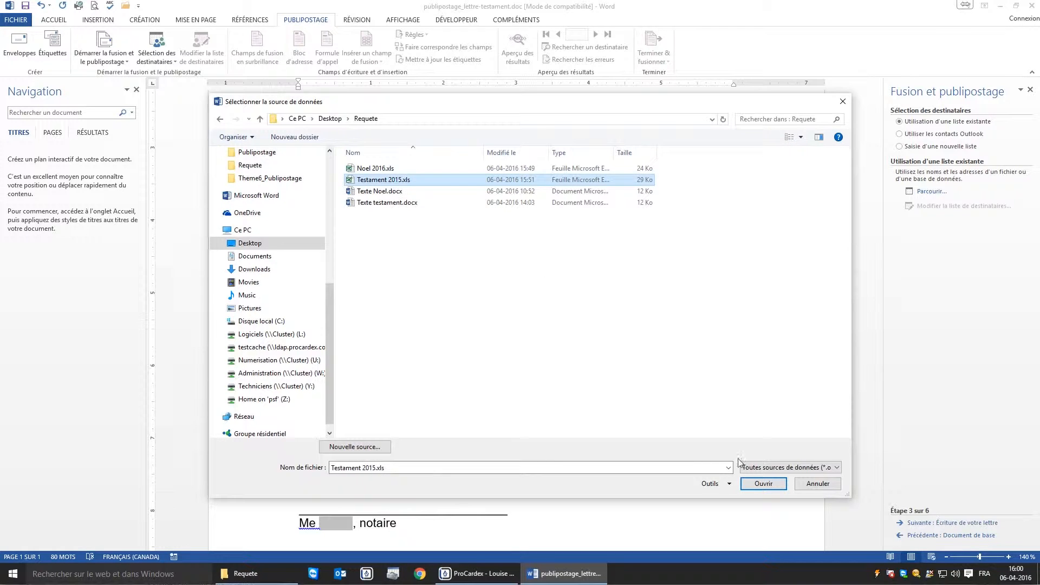
click(762, 486)
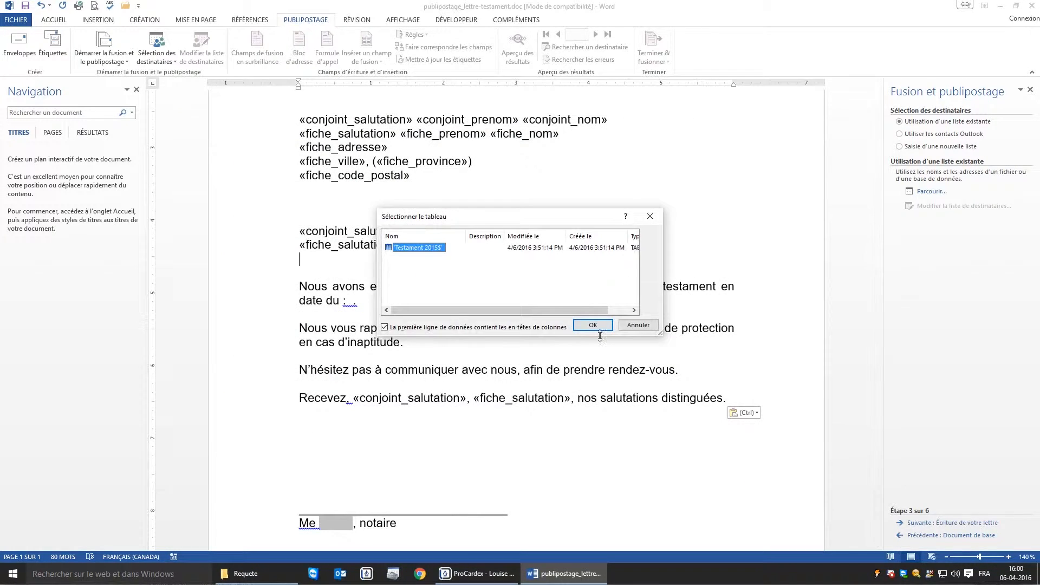
click(594, 327)
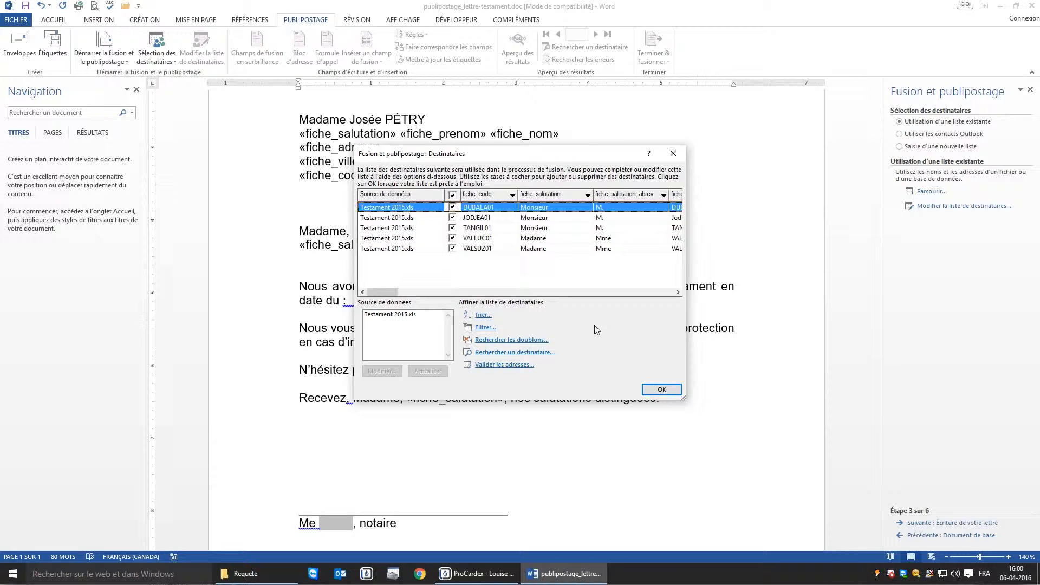
click(662, 390)
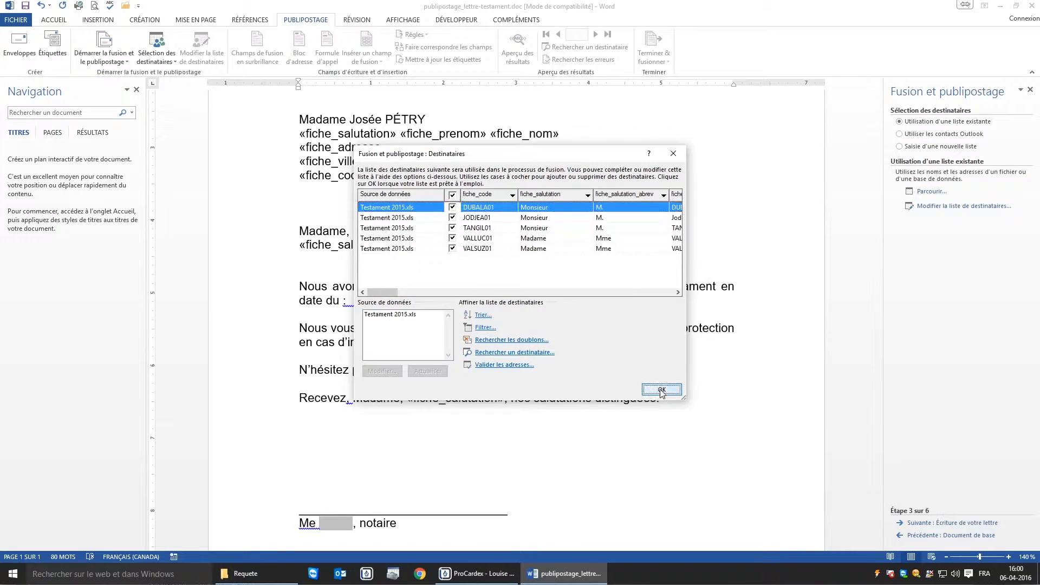
- Advance to writing the letter, insert the minute_date merge field after "date du :" and remove the extra space before the period
click(918, 523)
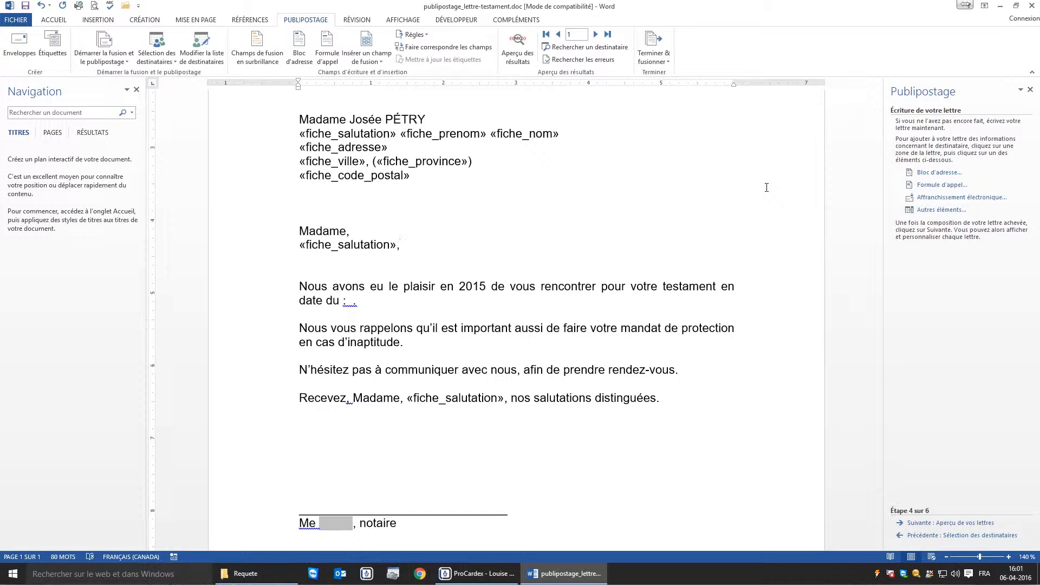
click(351, 301)
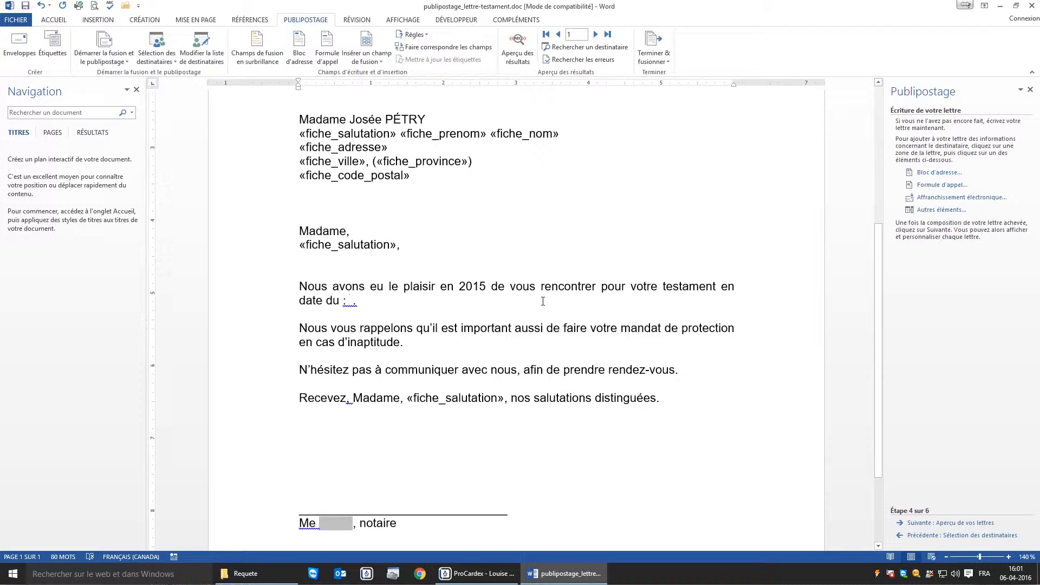
click(932, 210)
drag(831, 293, 729, 228)
drag(816, 288, 815, 337)
click(676, 363)
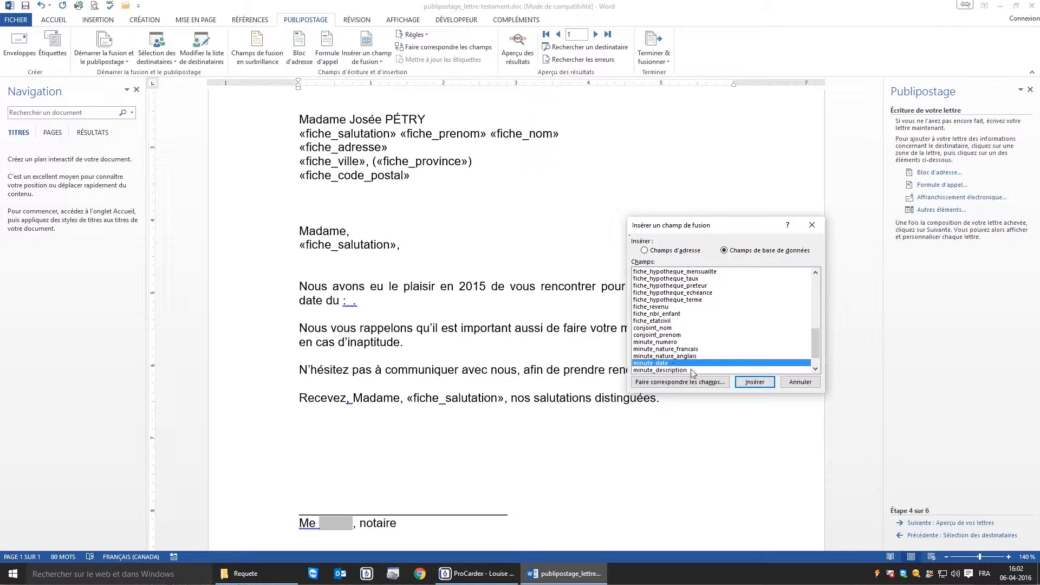
click(755, 383)
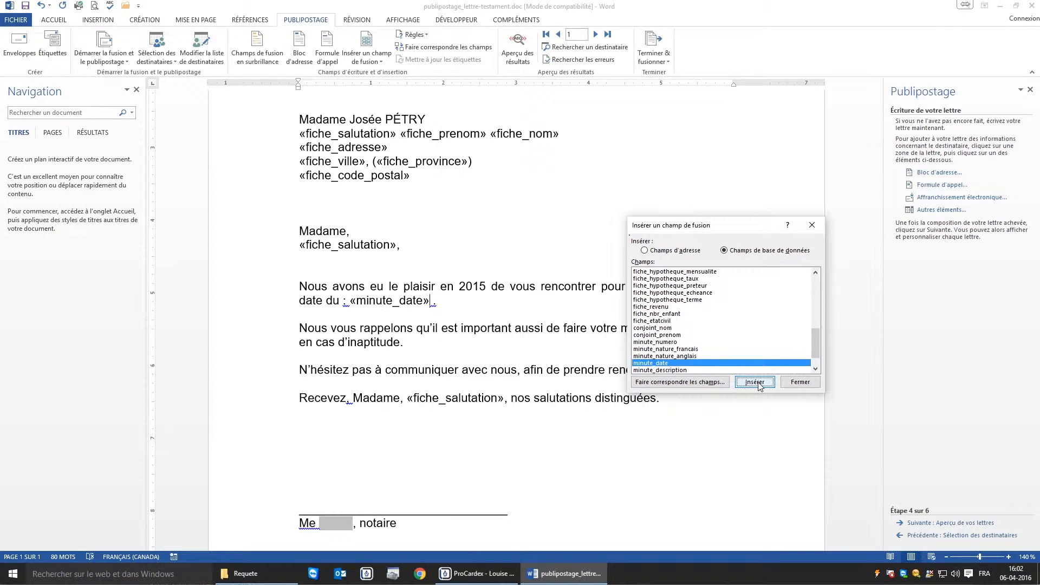
click(801, 383)
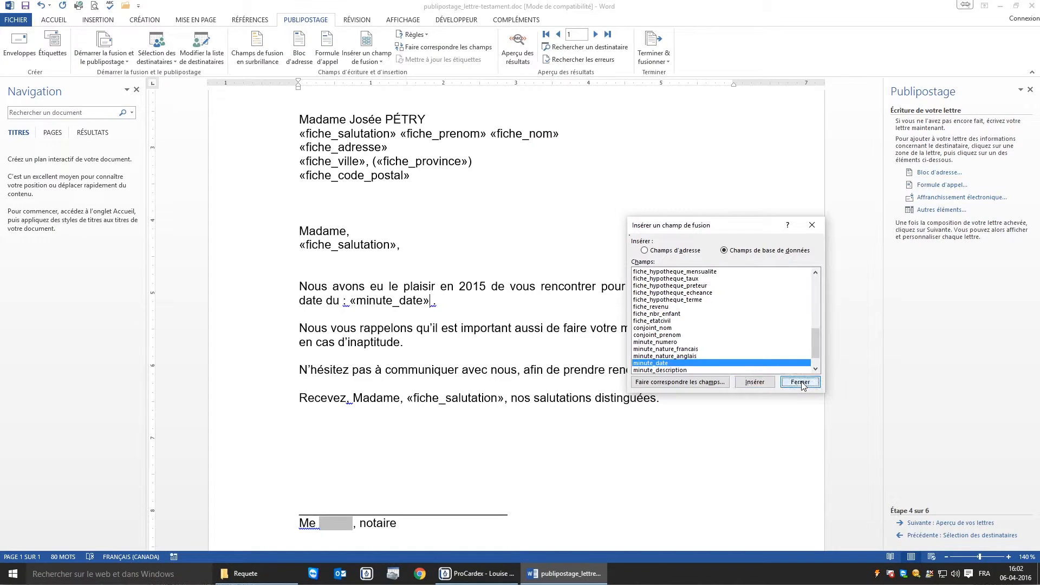
key(Delete)
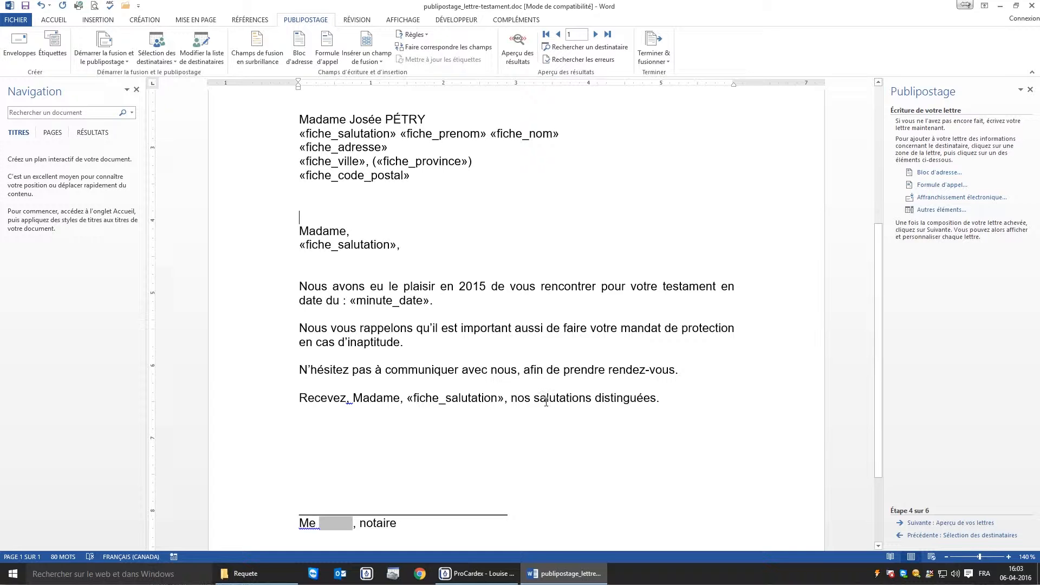
- Preview the merged letters from the first to the fourth recipient and advance to the final stage of the merge
click(935, 524)
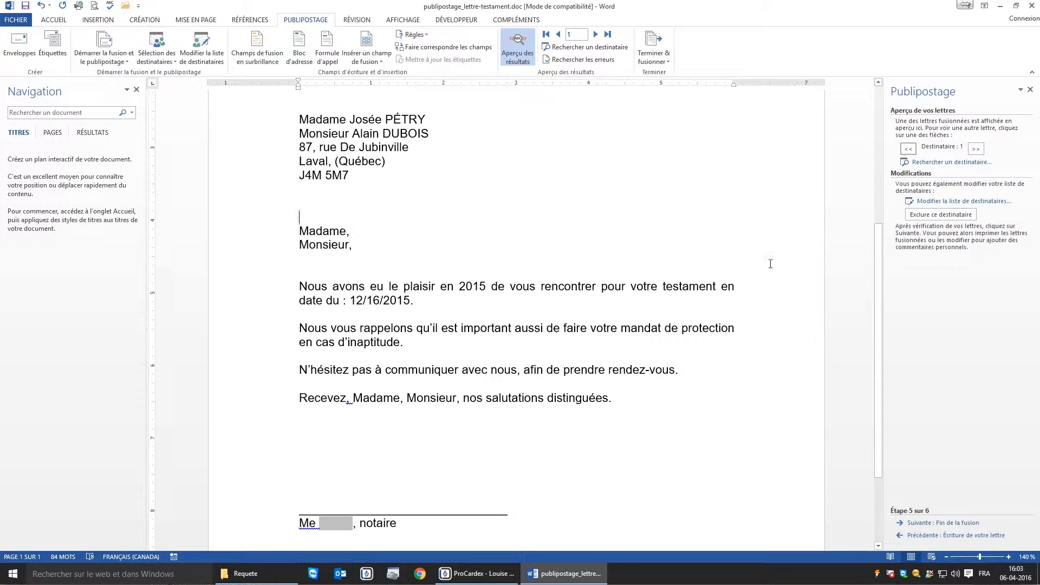
click(975, 150)
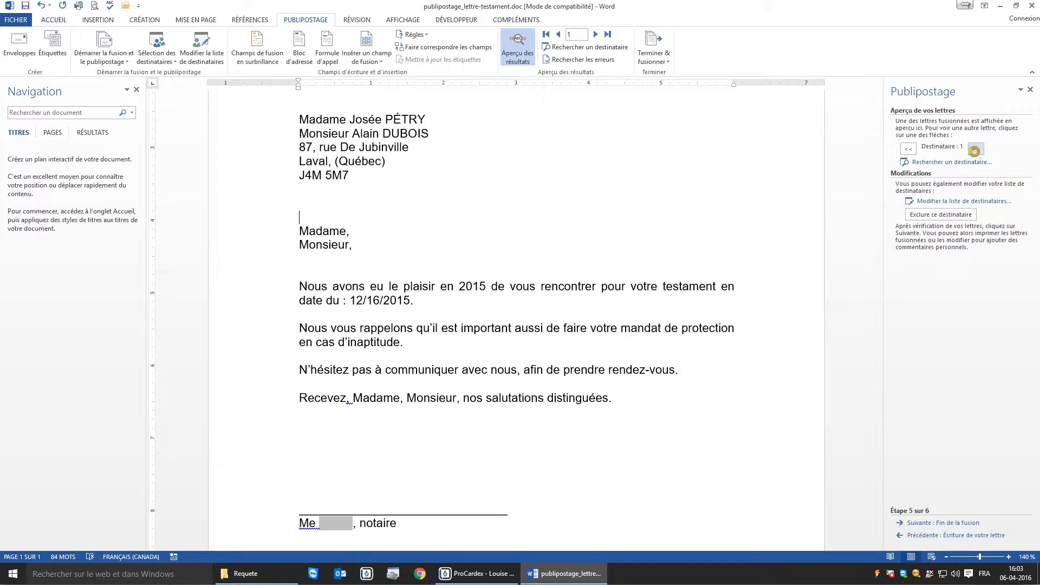
double_click(976, 150)
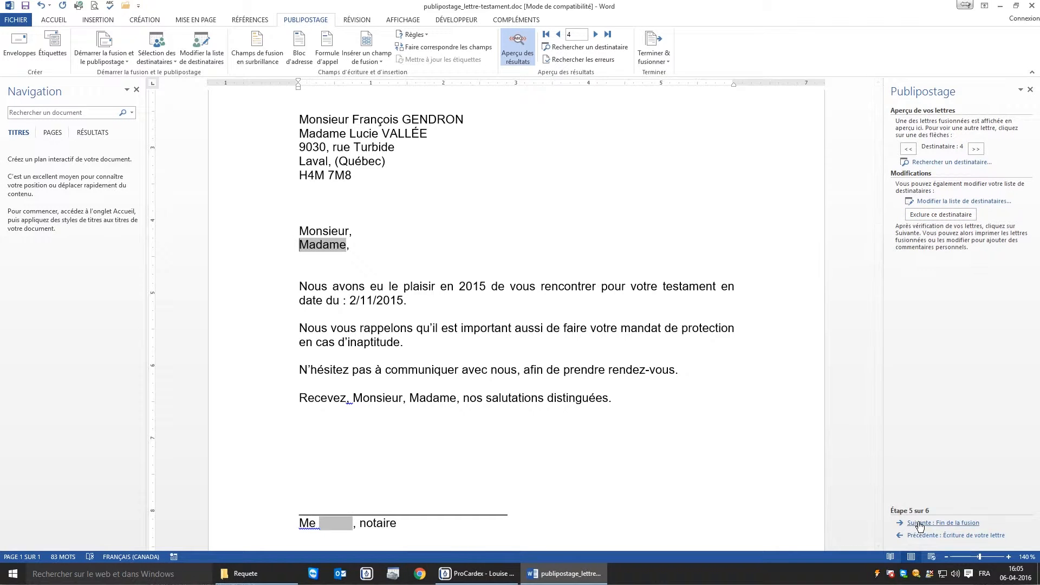
click(921, 523)
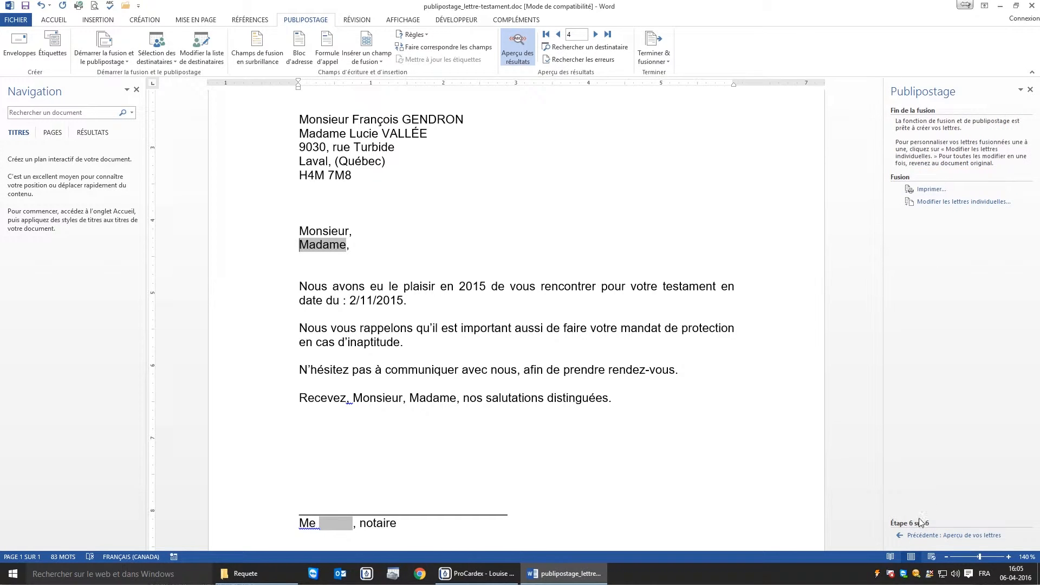
- Merge all records into a new document of individual letters, look through them and discard the document without saving
click(951, 205)
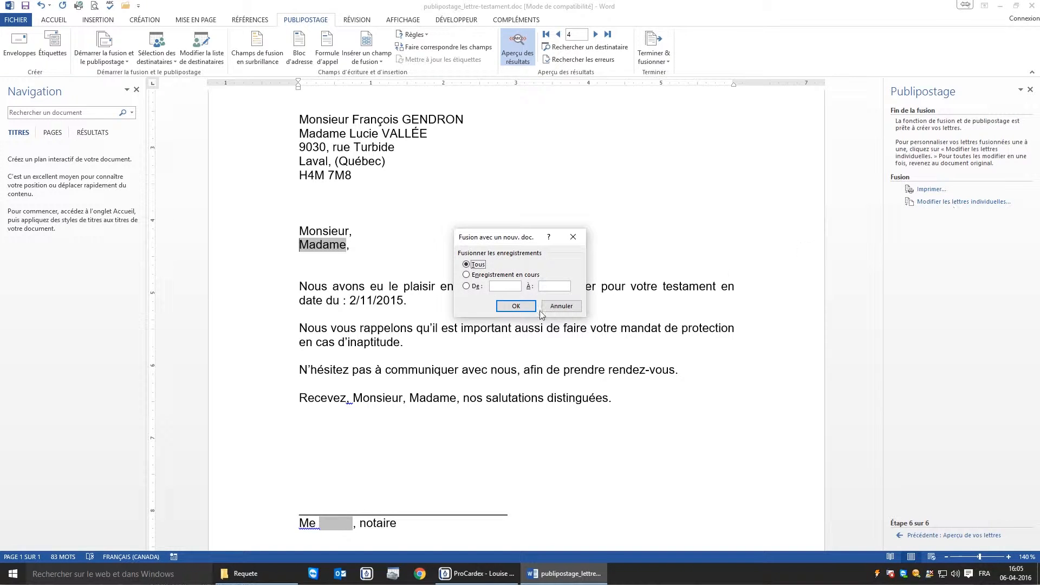
click(516, 307)
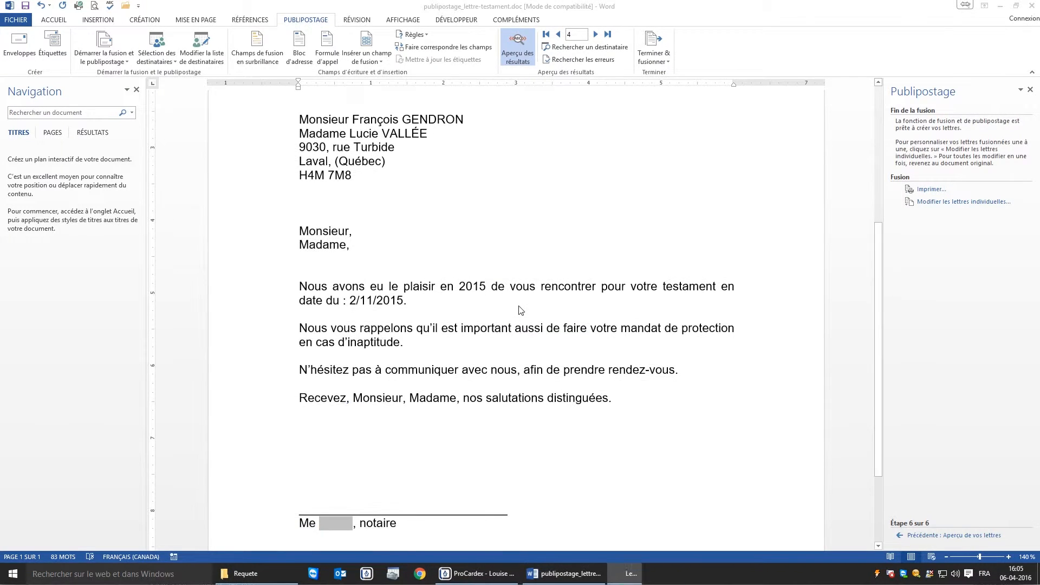
scroll(520, 306, down, 20)
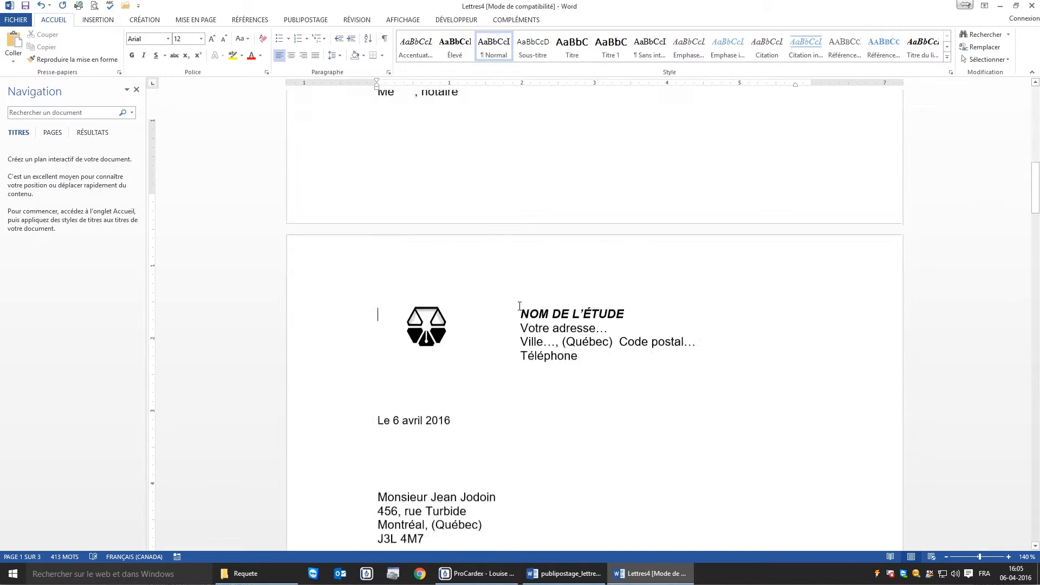
scroll(519, 306, down, 1)
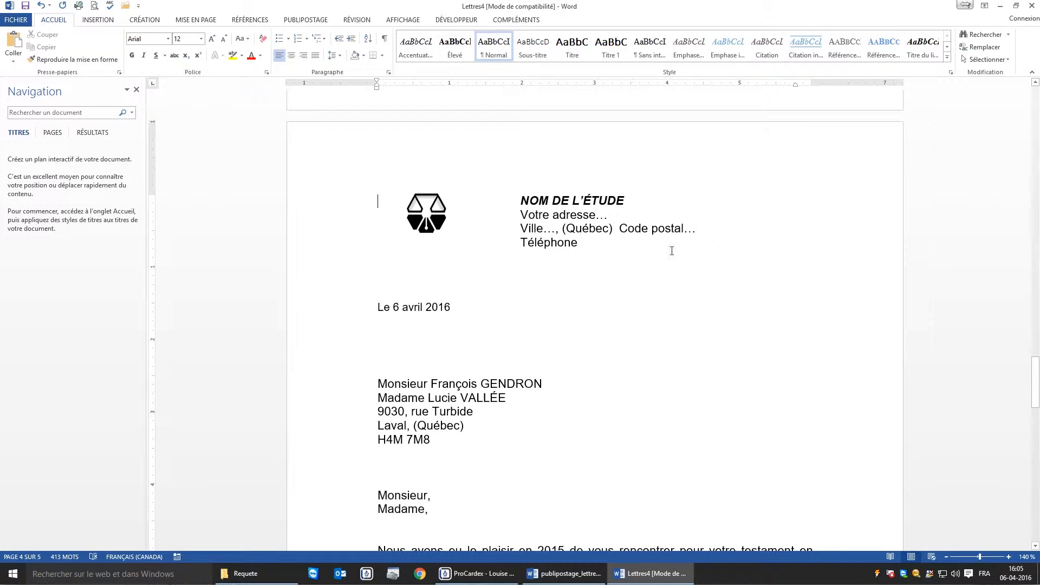
click(1031, 8)
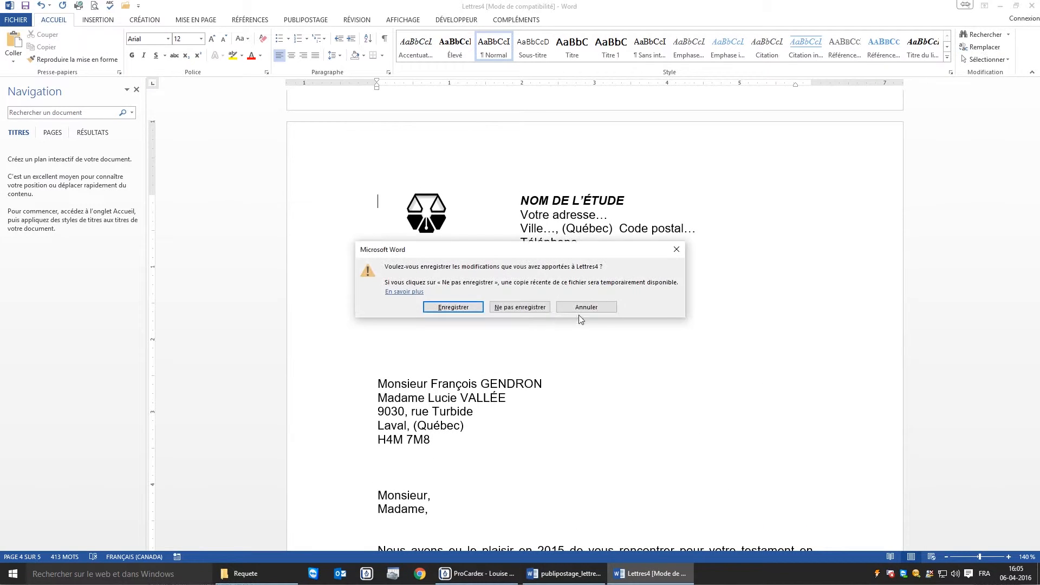
click(532, 307)
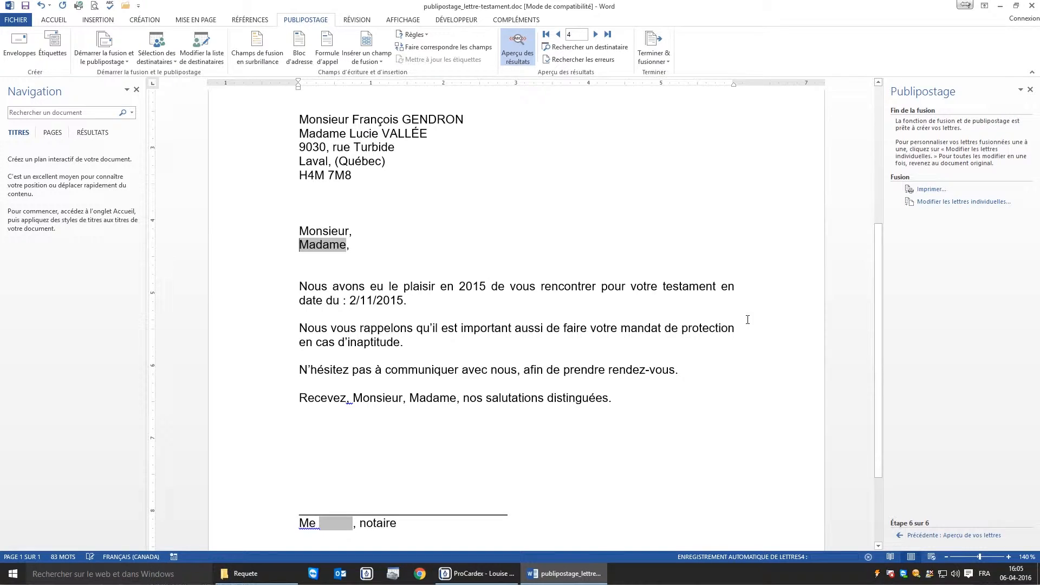
click(927, 190)
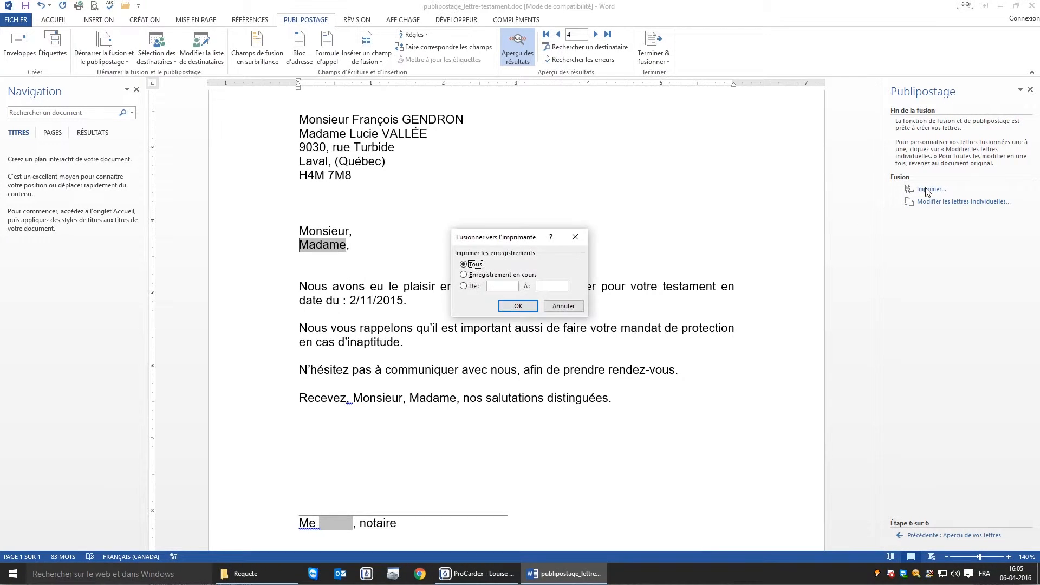
click(526, 307)
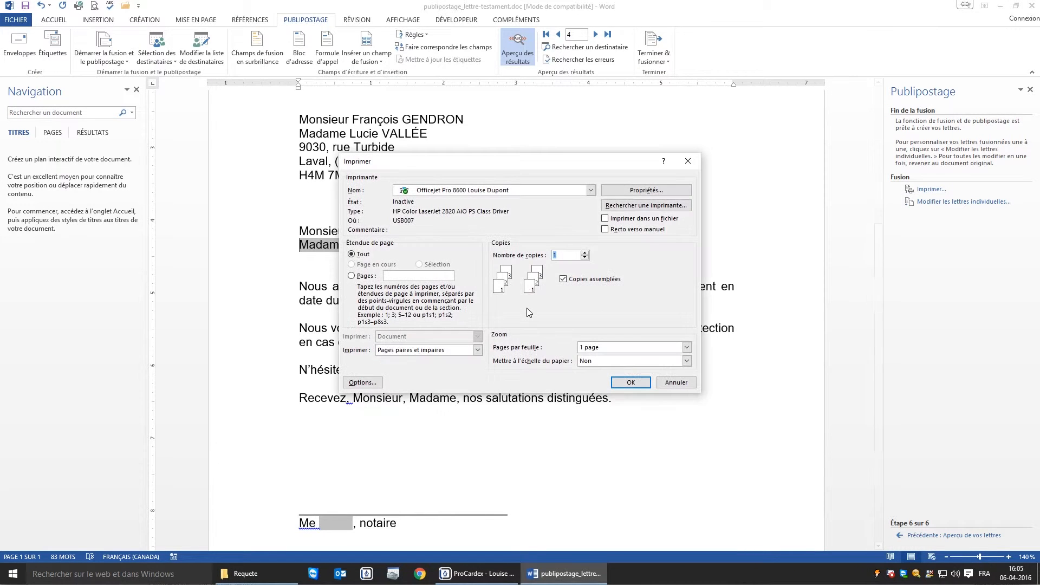
click(676, 382)
- Close the letter and open the publipostage_etiquettes 5161.doc master document in ProCardex
click(1032, 6)
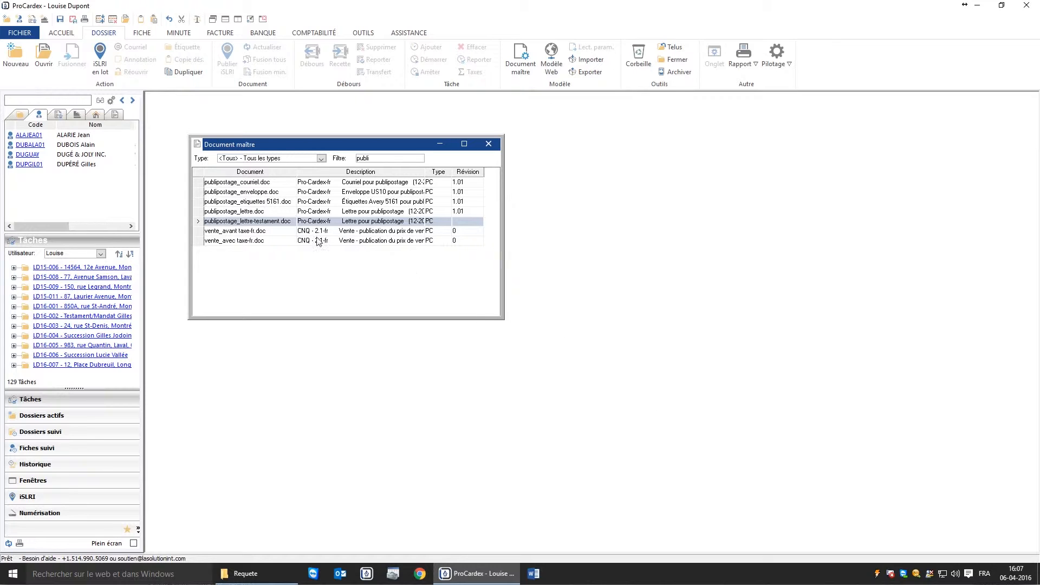
click(276, 202)
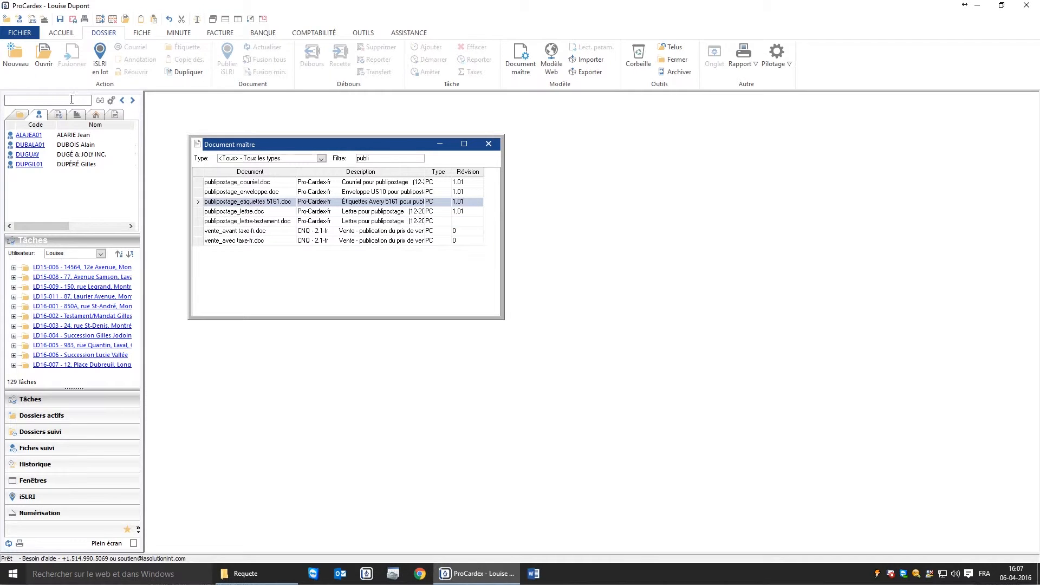
click(47, 58)
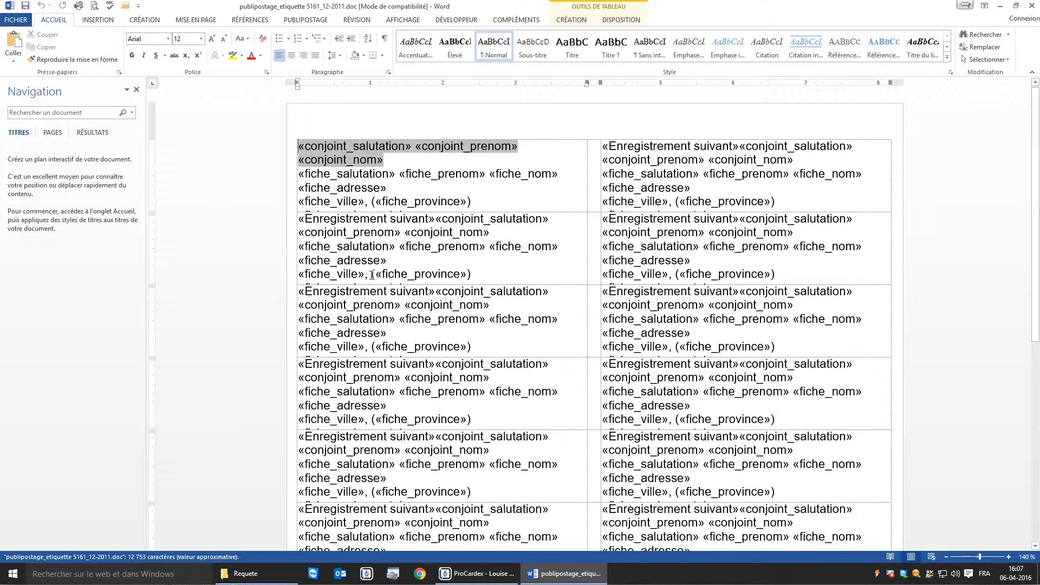
- Start the step-by-step mail merge wizard for the Avery 5161 labels document
click(303, 21)
click(93, 53)
click(158, 154)
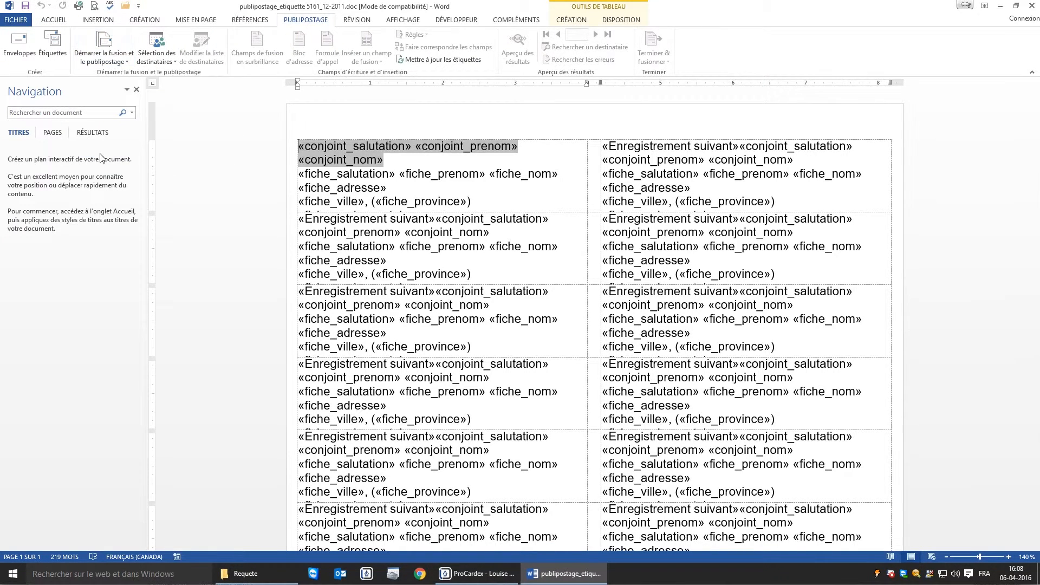
- Link the labels to Testament 2015.xls from the desktop's Requete folder, using its 'Testament 2015$' table with all recipients included
click(931, 192)
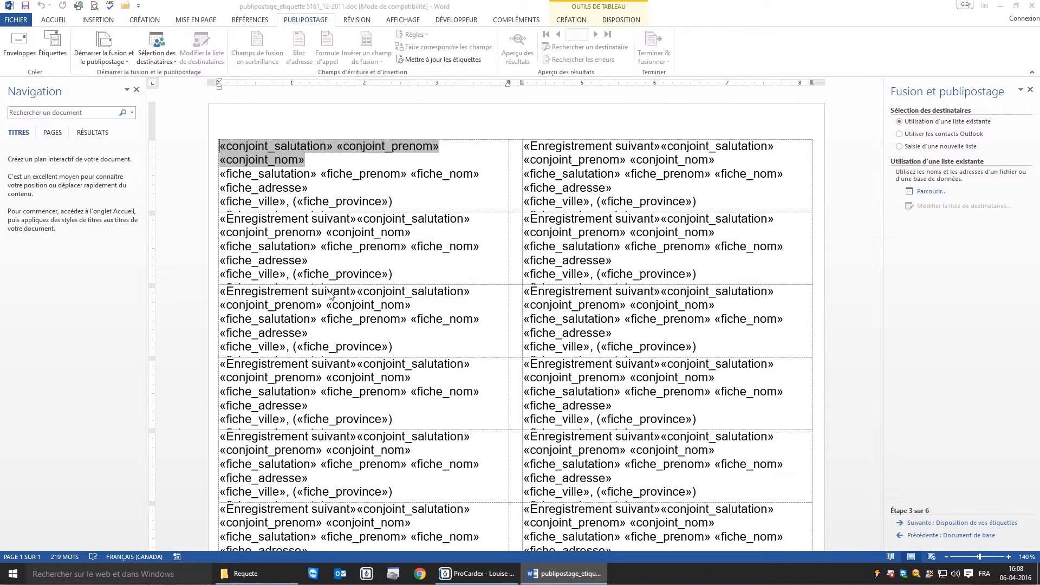
click(250, 243)
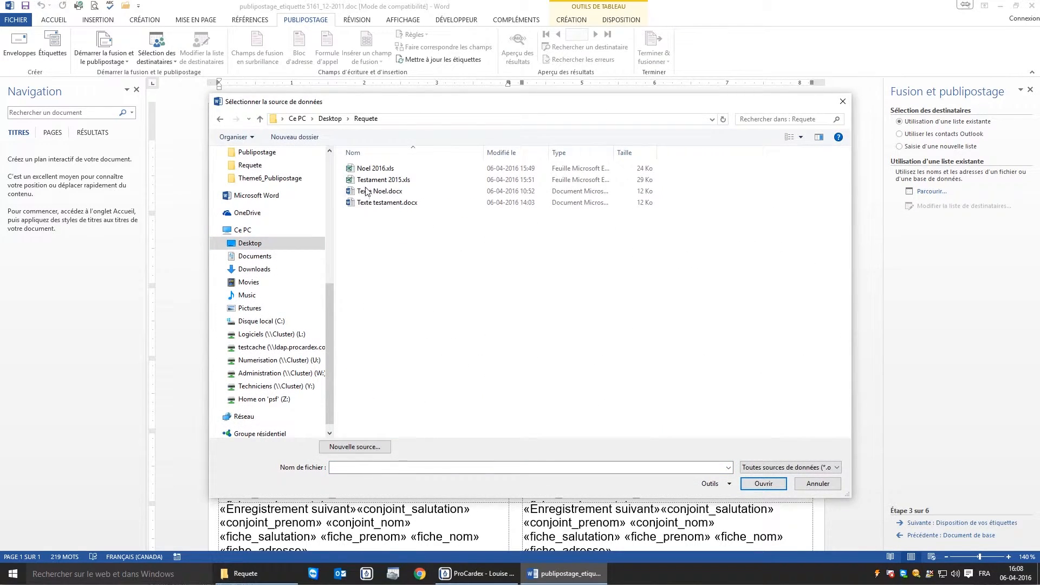
double_click(379, 179)
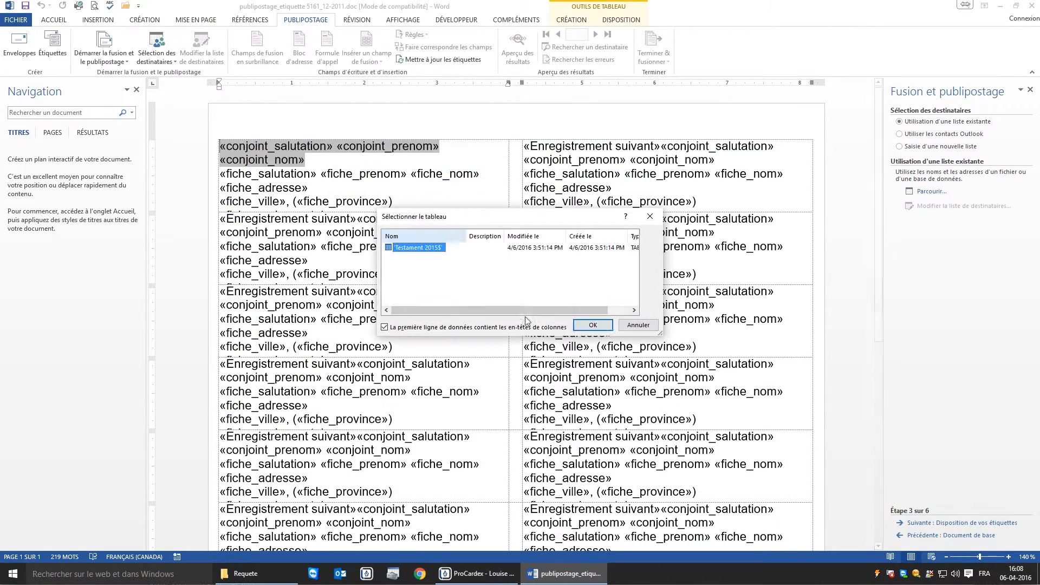
click(592, 326)
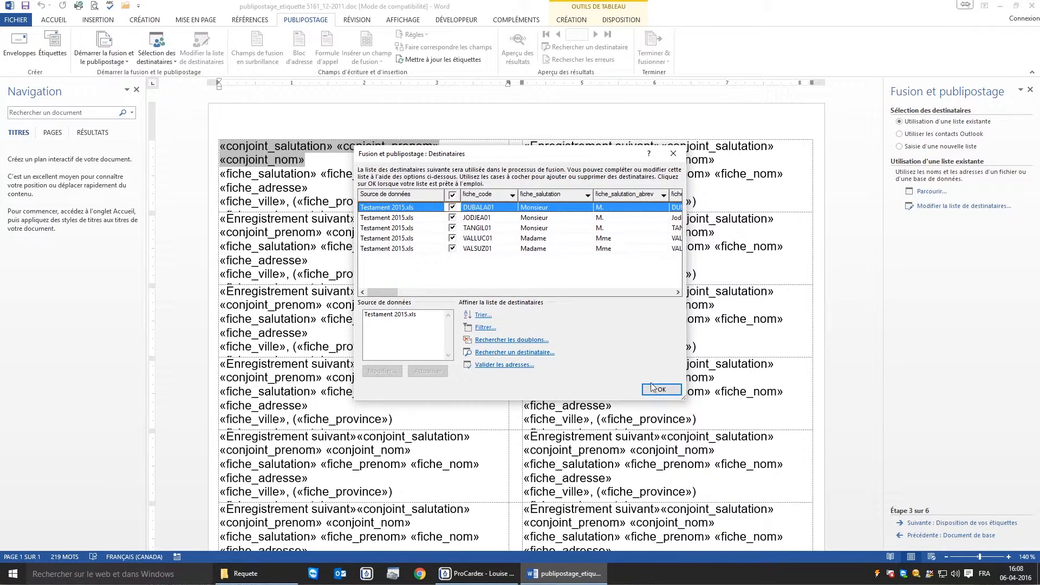
click(657, 391)
- Advance through the label layout, preview the merged address labels and move on to the final stage of the merge
click(932, 523)
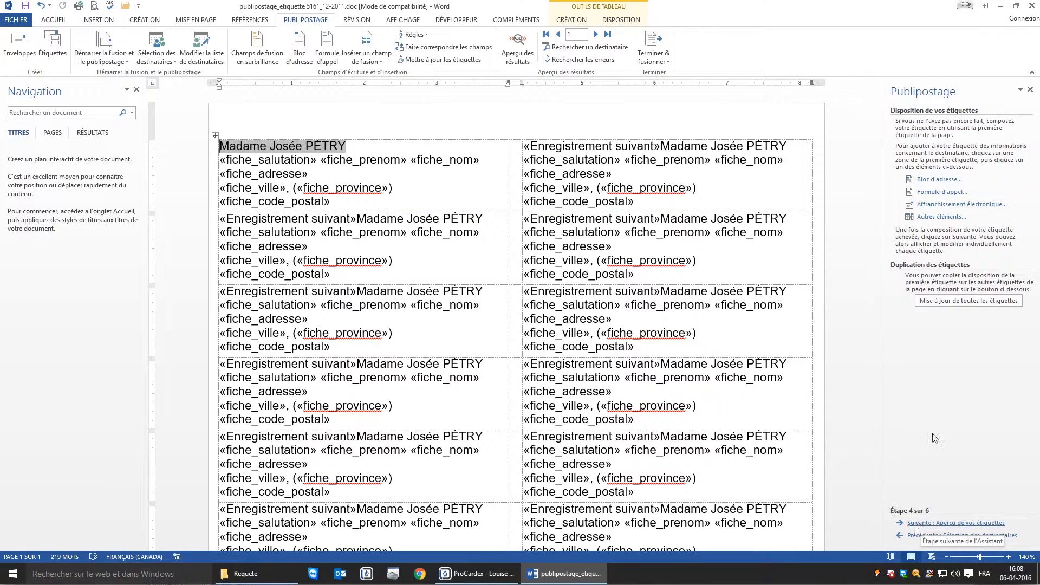
click(922, 523)
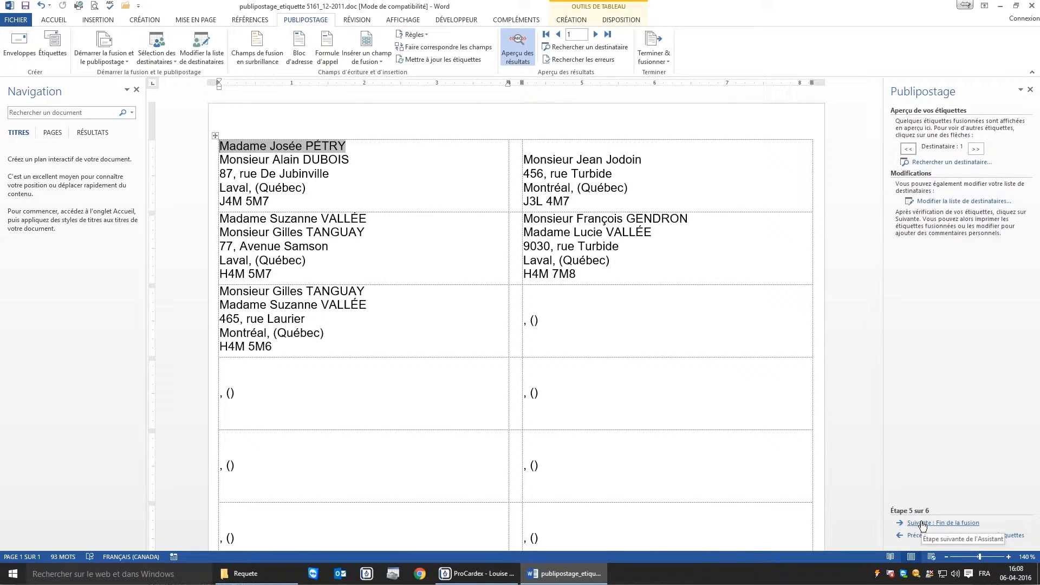
click(923, 523)
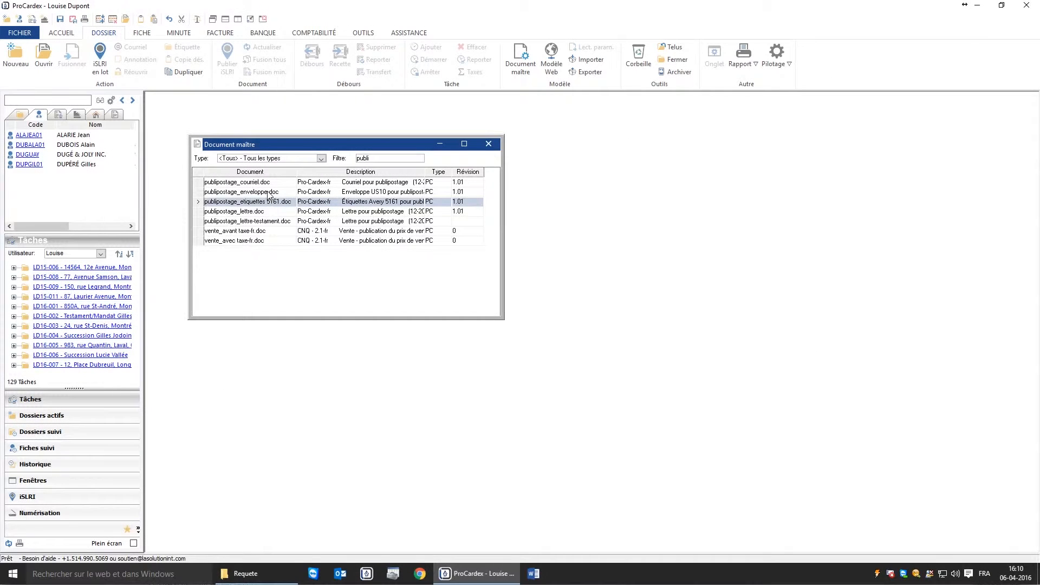
- Open the publipostage_enveloppe.doc master document and start the step-by-step mail merge wizard for the envelopes
click(270, 193)
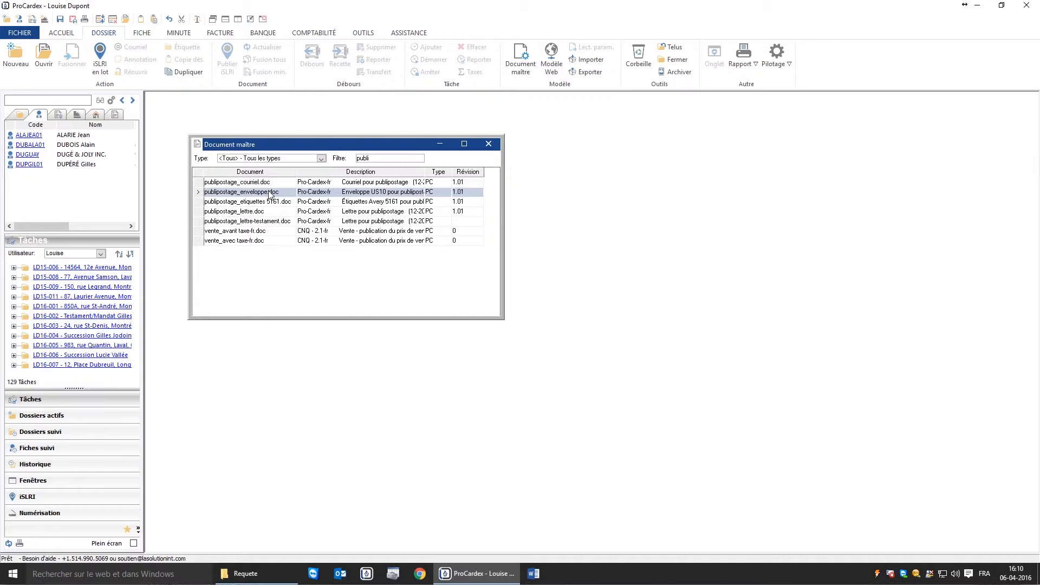
click(44, 54)
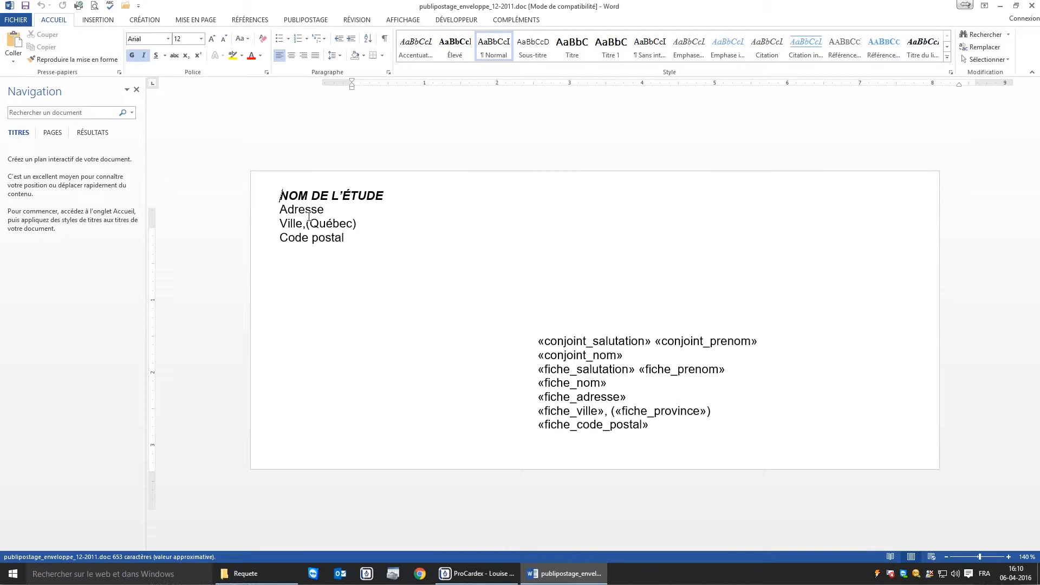
click(307, 21)
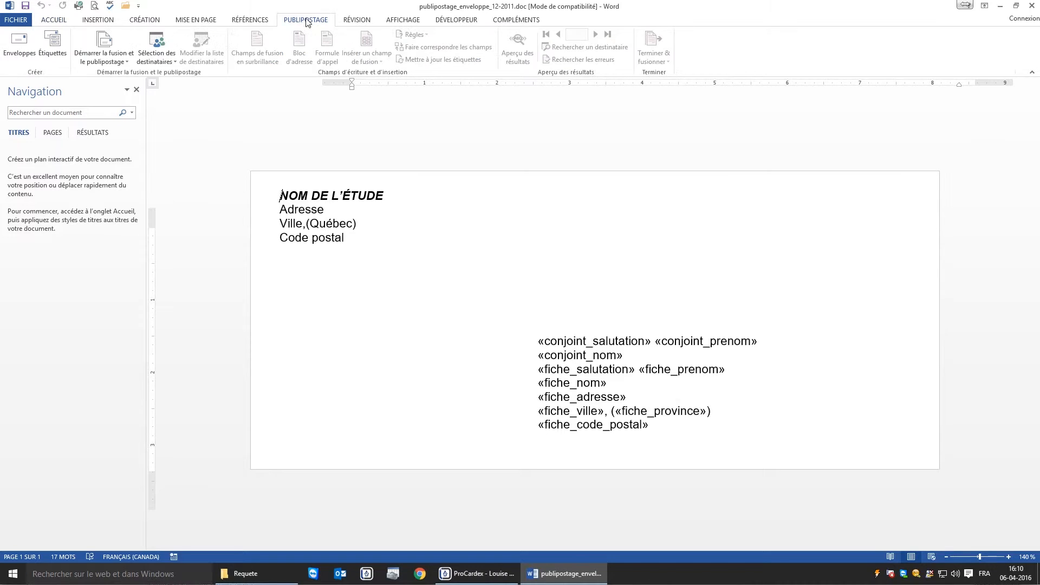
click(130, 54)
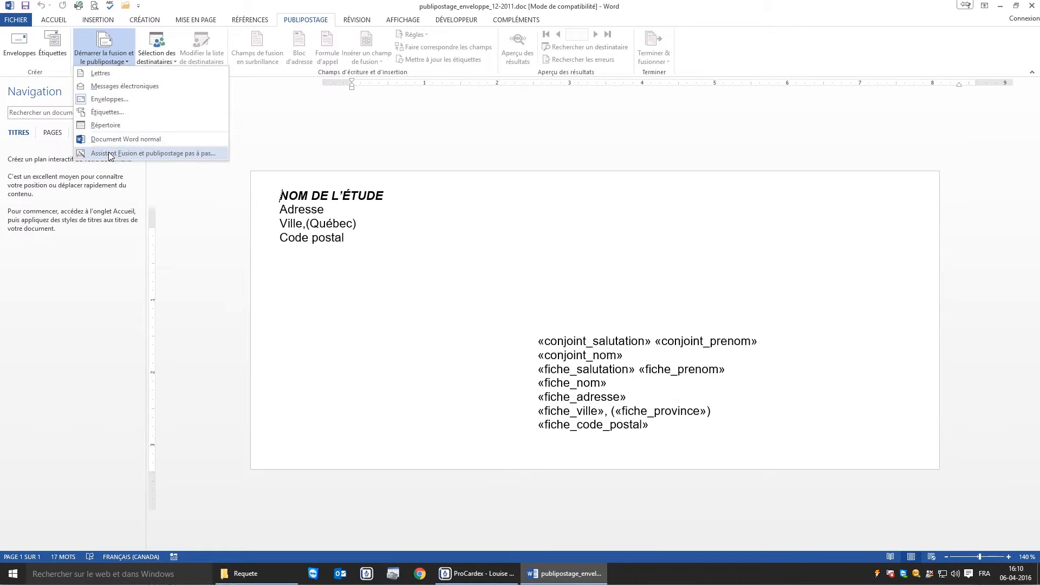
click(108, 152)
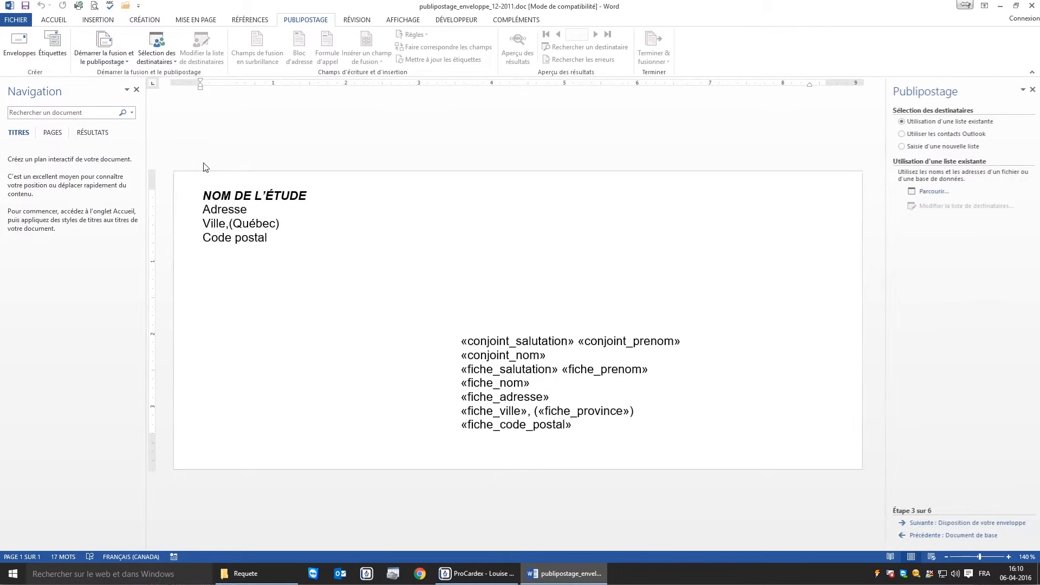
- Link the envelopes to Testament 2015.xls from the desktop's Requete folder, using its 'Testament 2015$' table with all recipients included
click(916, 524)
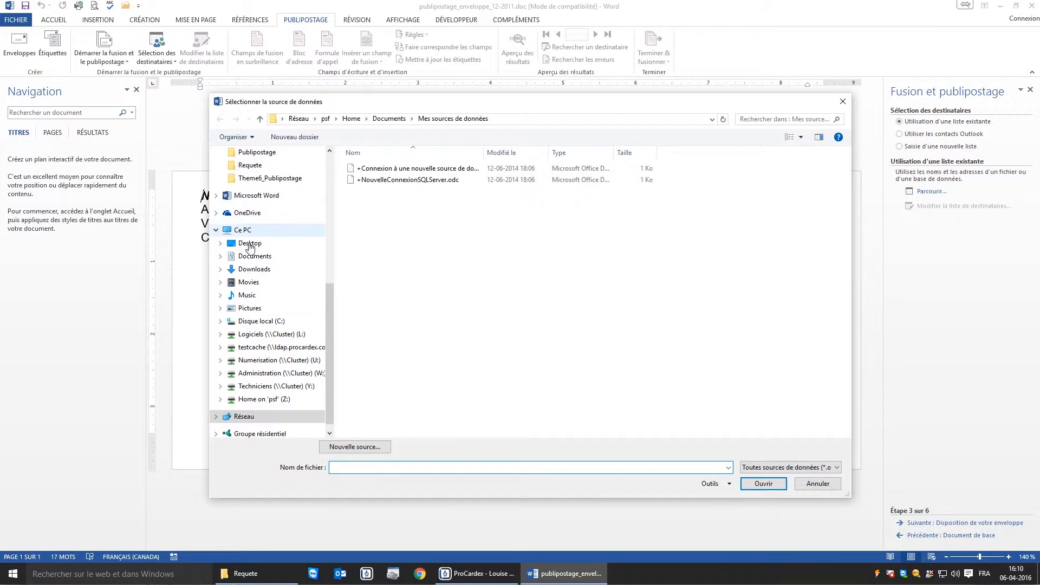
click(250, 243)
double_click(365, 428)
double_click(381, 183)
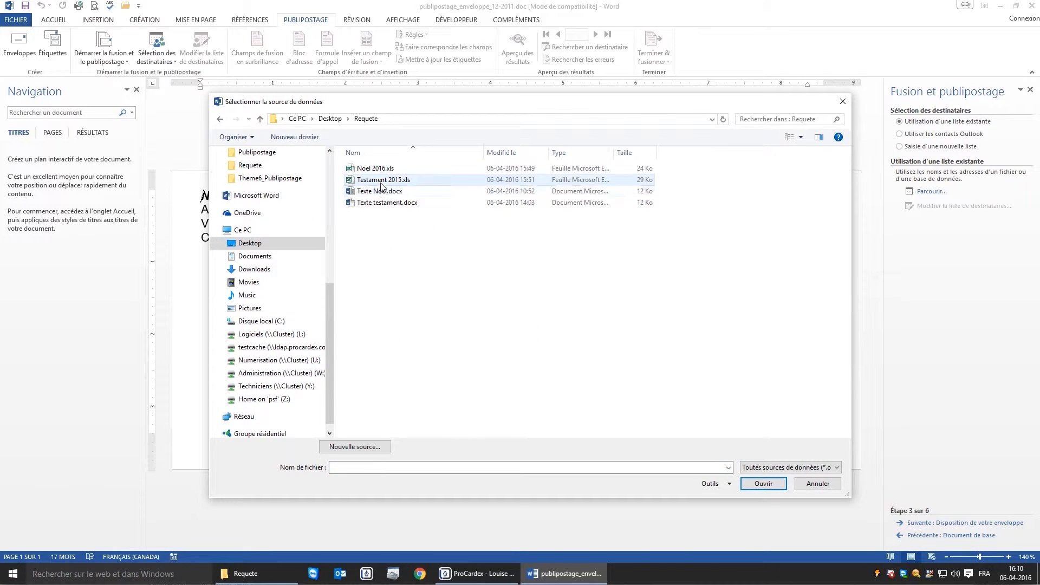
click(594, 324)
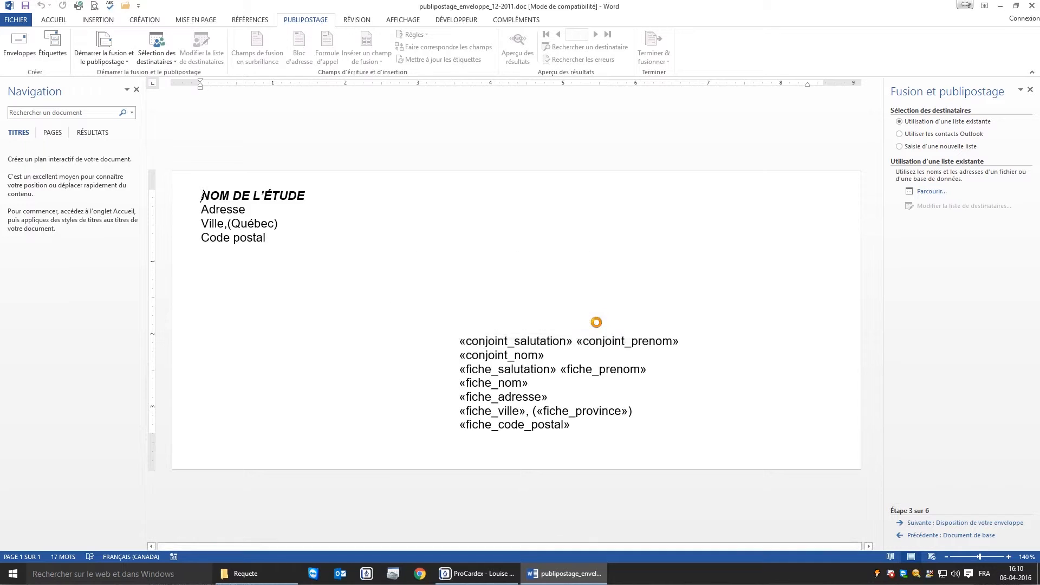
click(661, 390)
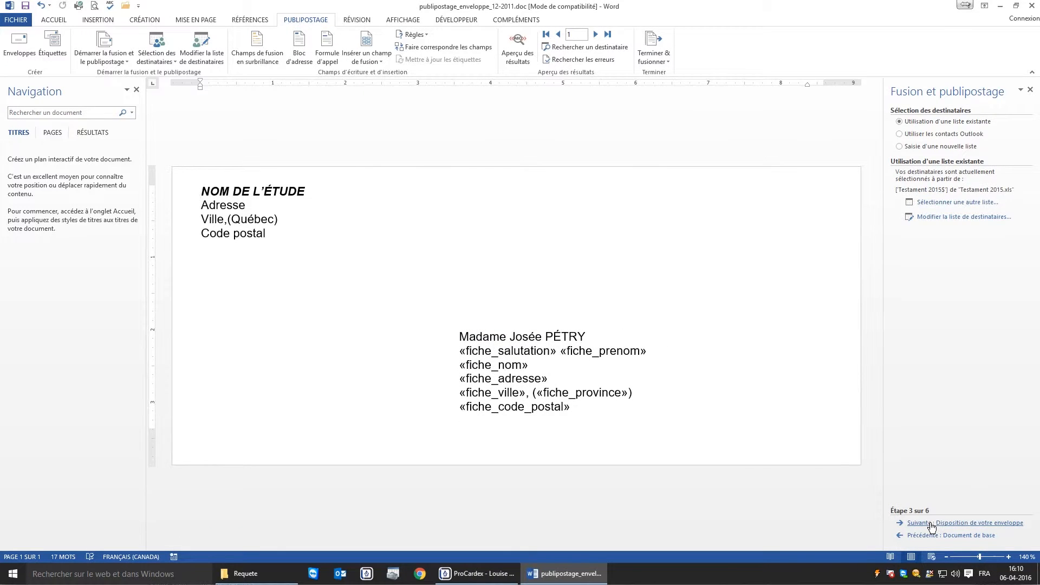
- Advance through the envelope layout, preview the merged envelopes up to recipient 5 and move on to the final stage of the merge
click(928, 523)
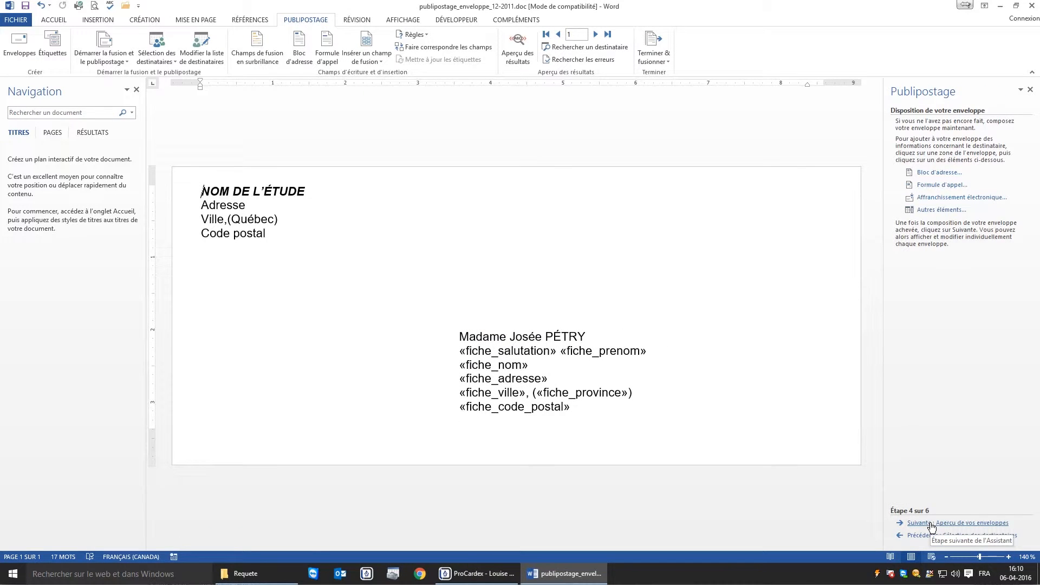
click(931, 524)
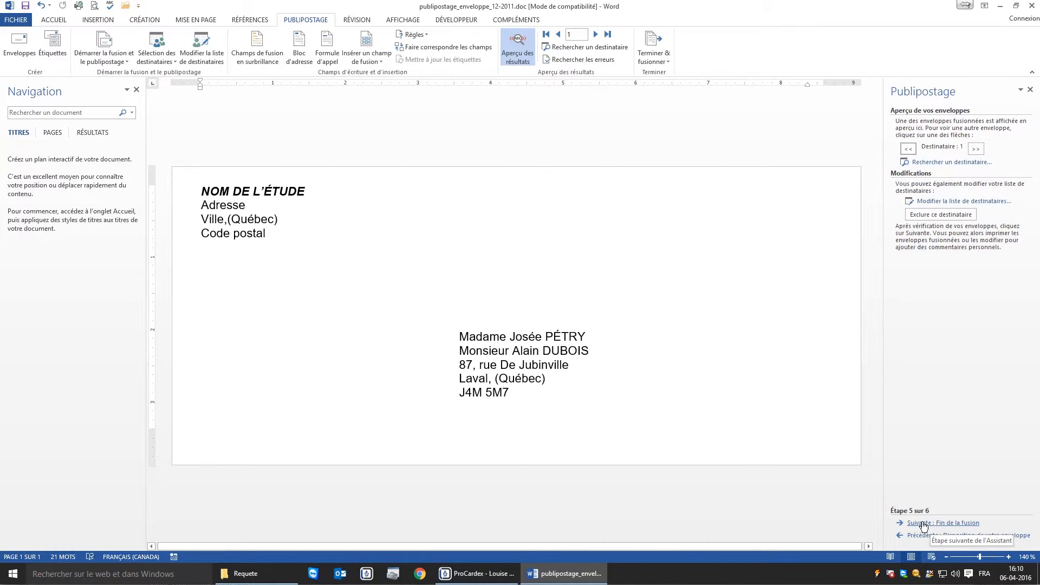
click(976, 149)
click(976, 149)
click(976, 149)
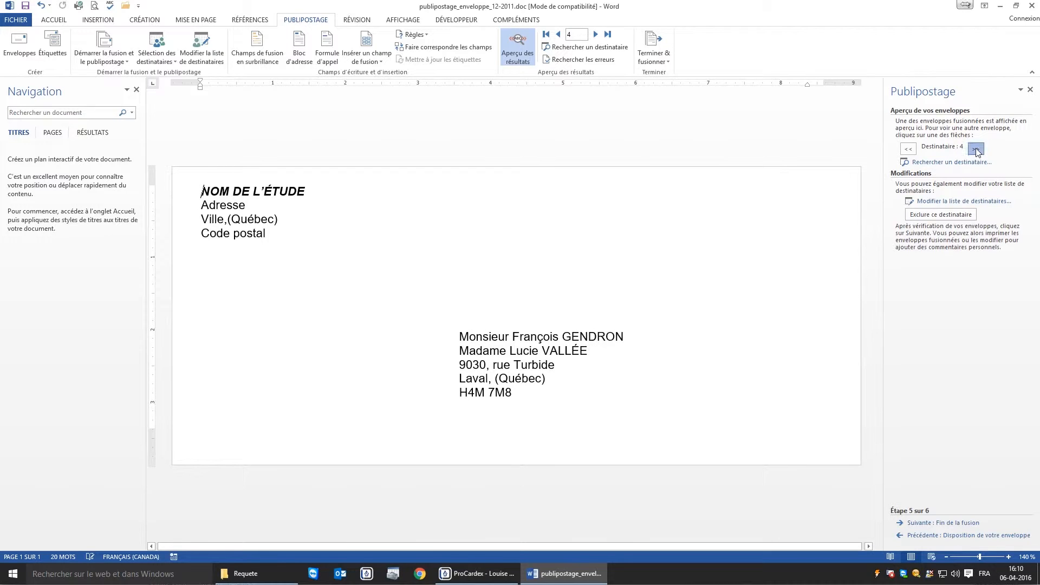
click(976, 149)
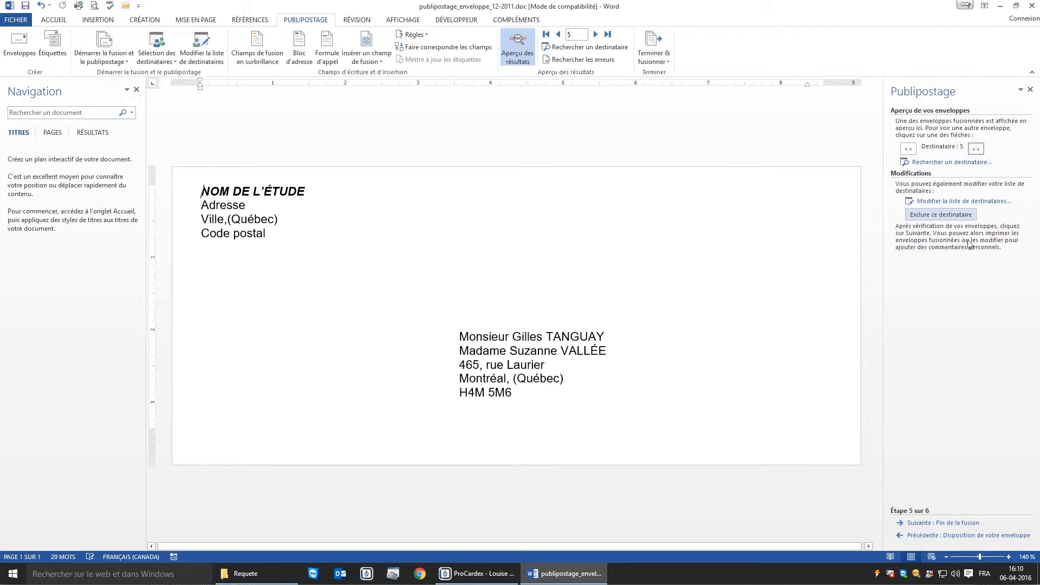
click(932, 522)
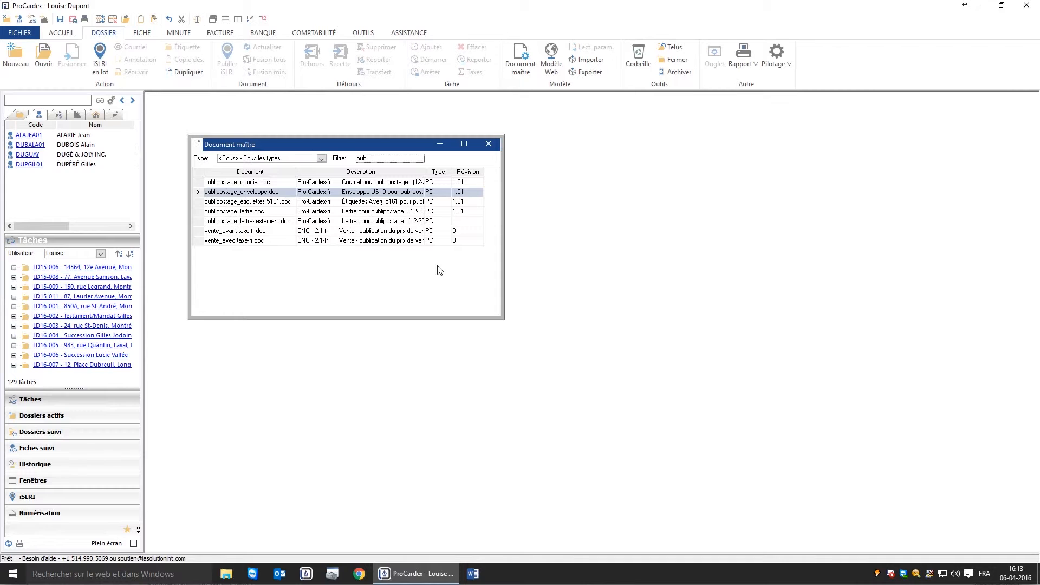
- Open the publipostage_courriel.doc e-mail master document from the list of mail merge models in ProCardex
click(34, 135)
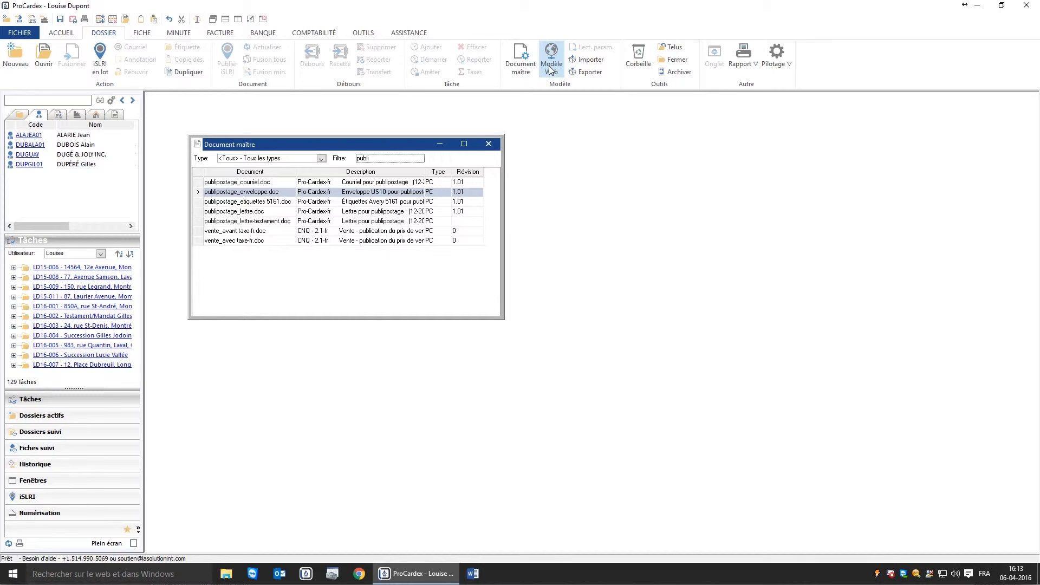
click(267, 184)
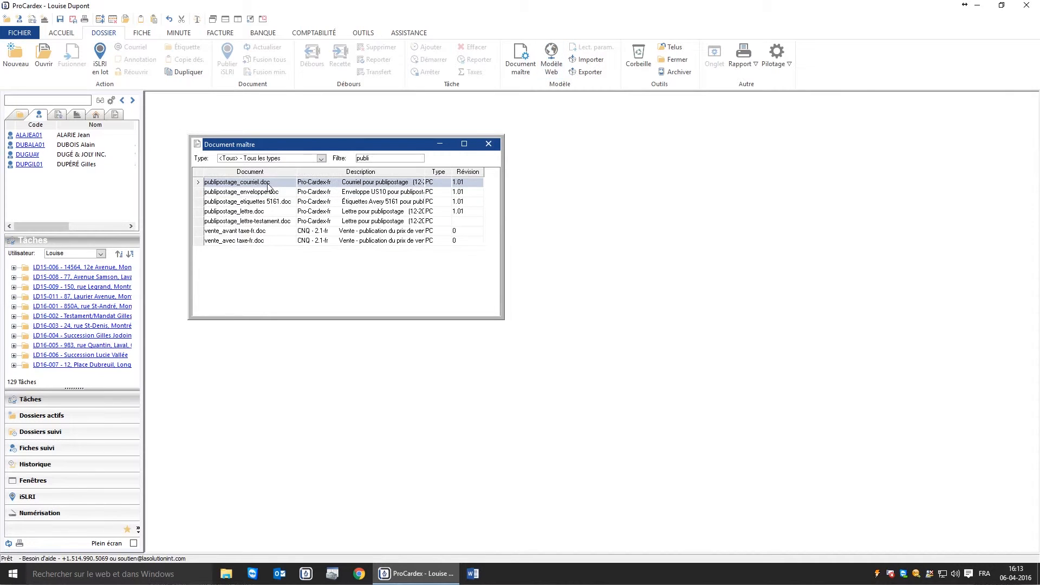
click(41, 63)
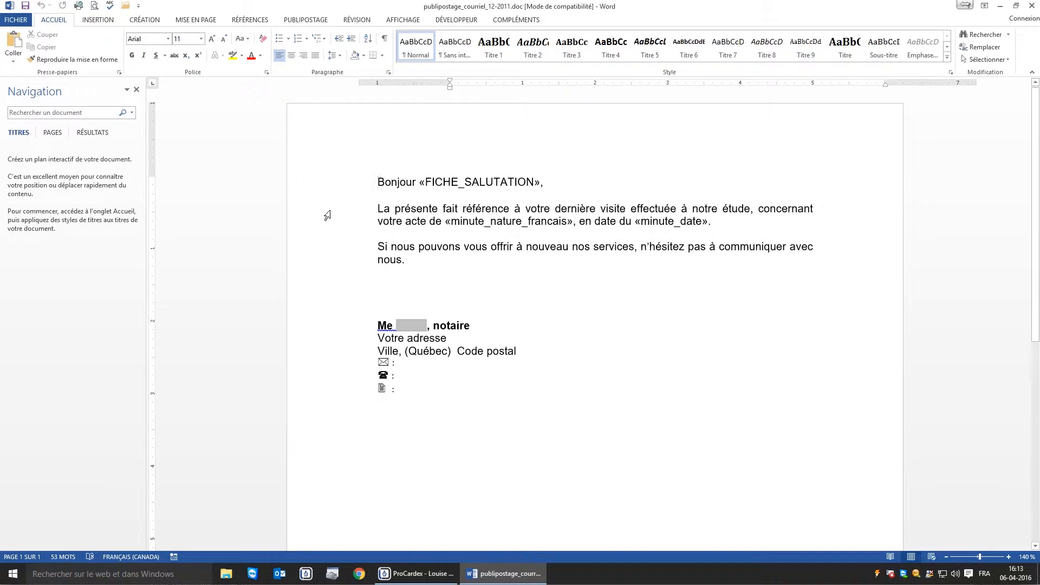
- Replace the visit paragraph with "J'aimerais profiter de cette occasion pour remercier de votre confiance et vous souhaiter un Joyeux Temps des fêtes !", deleting one blank line
drag(327, 212, 330, 260)
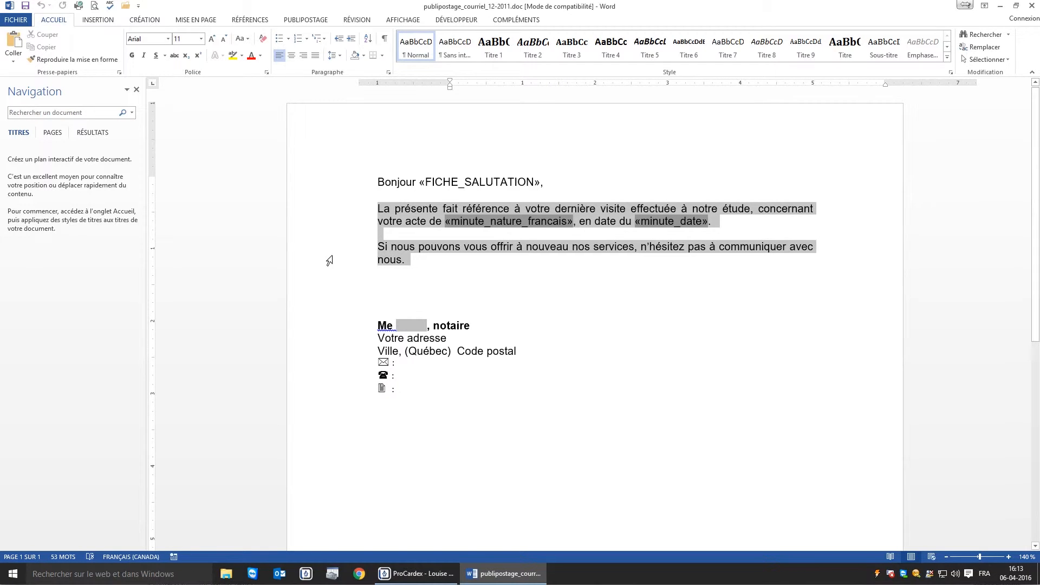
text(J'aimerais profiter de cette occasion pour remercier de votre confiance et vous souhaiter un Joyeux Temps des fêtes !  Si nous pouvons vous offrir à nouveau nos services, n'hésitez pas à communiquer avec nous.)
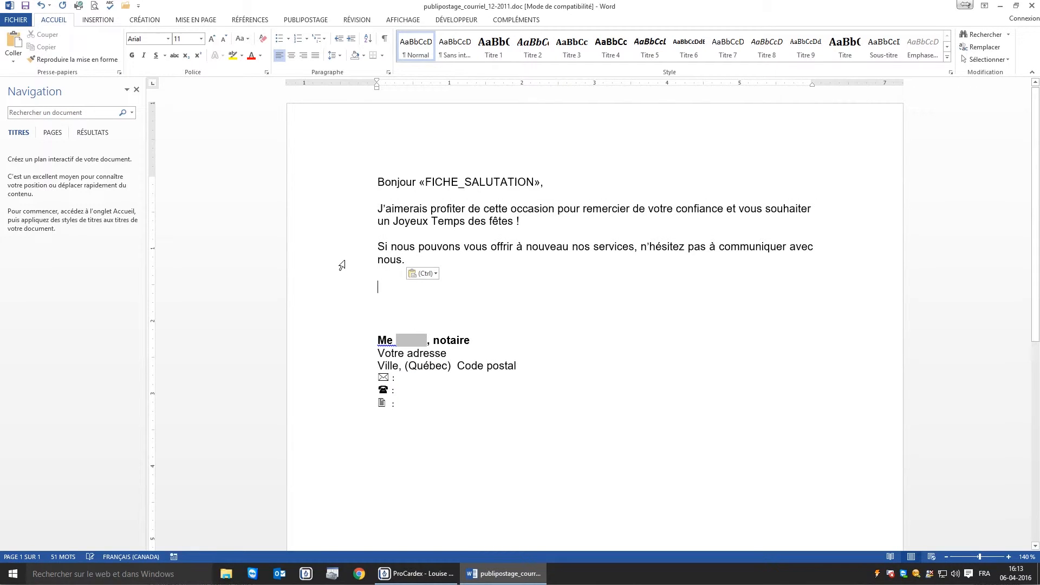
key(Delete)
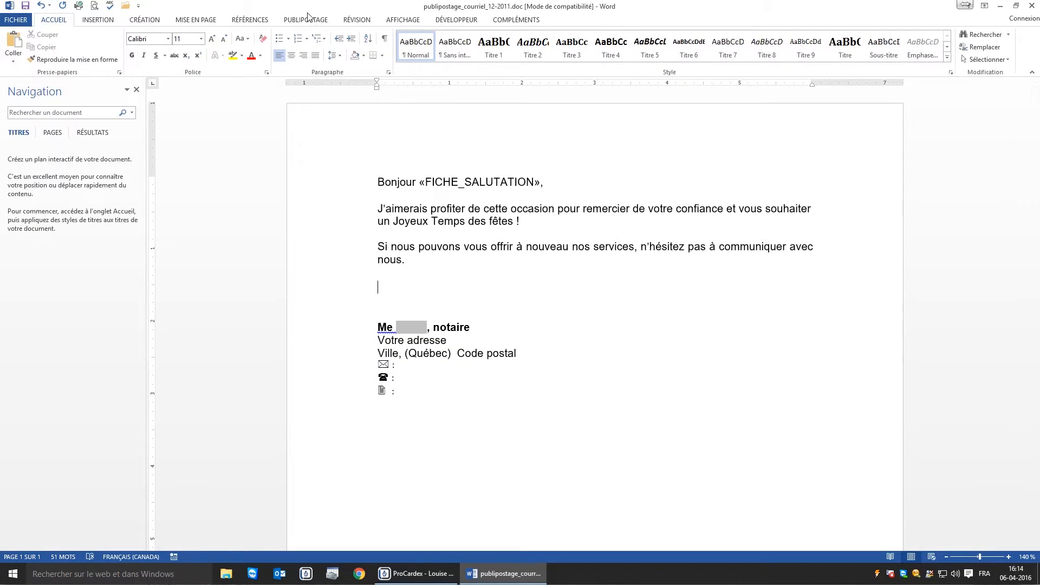
- Start the step-by-step mail merge wizard for e-mail messages (Messages électroniques), using the current document, and advance to the recipient selection
click(305, 19)
click(104, 51)
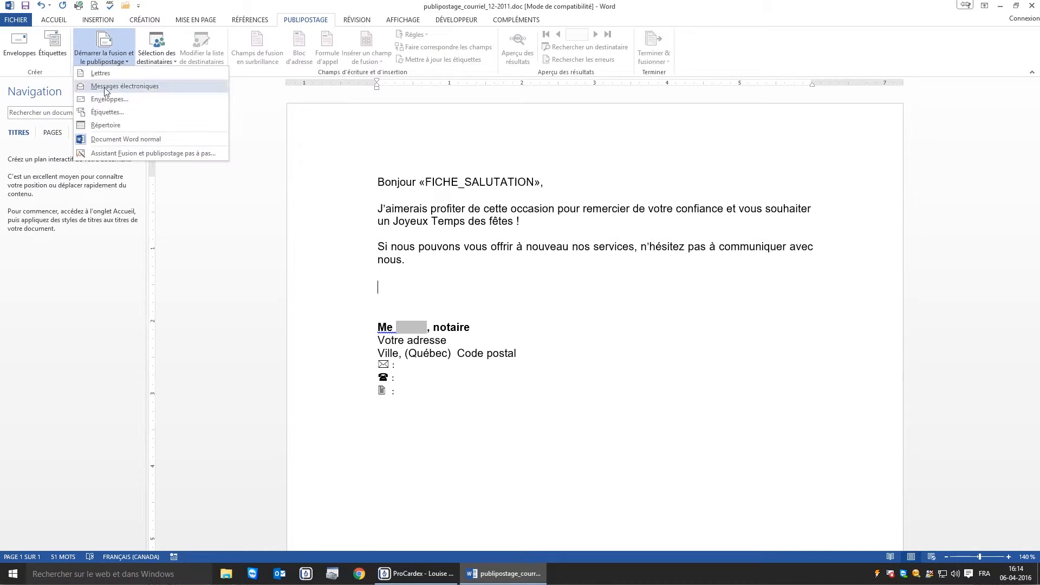
click(119, 154)
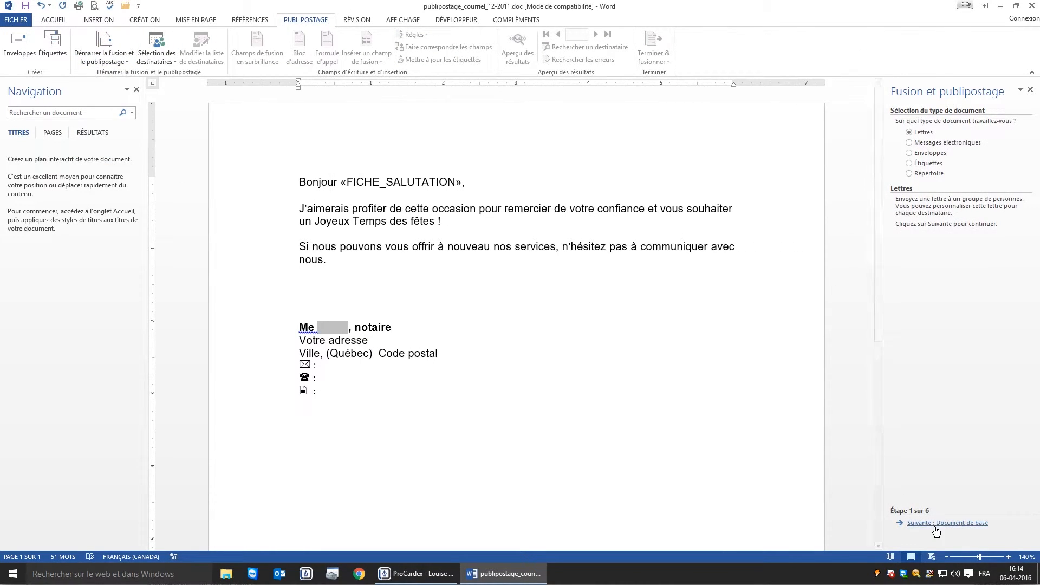
click(910, 144)
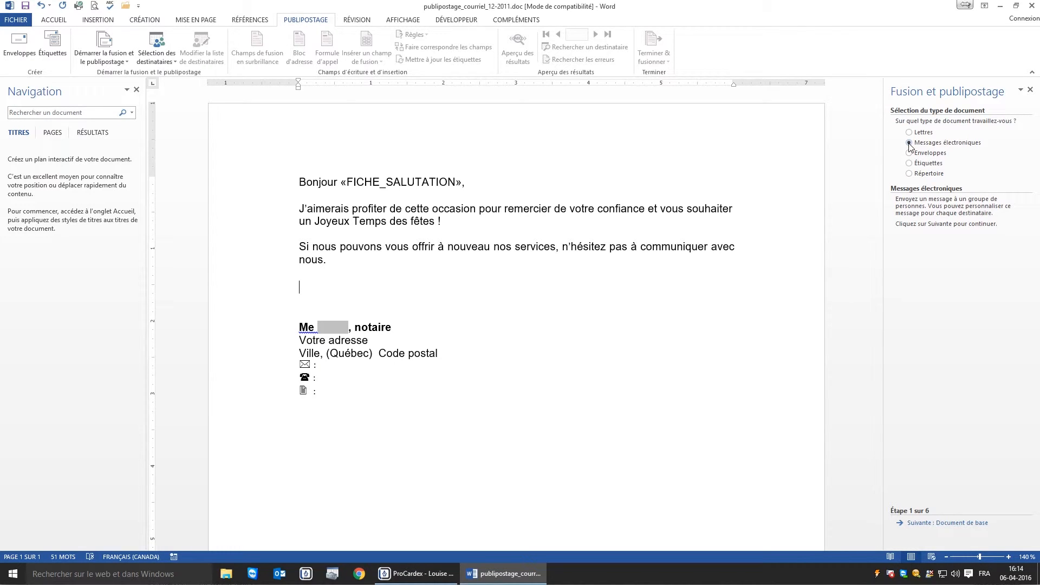
click(936, 524)
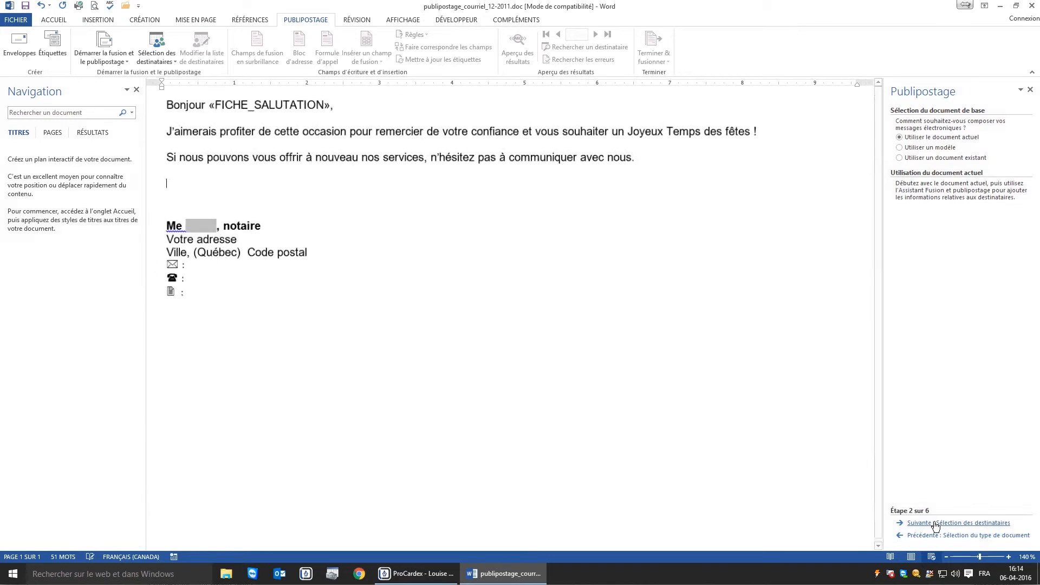
click(936, 523)
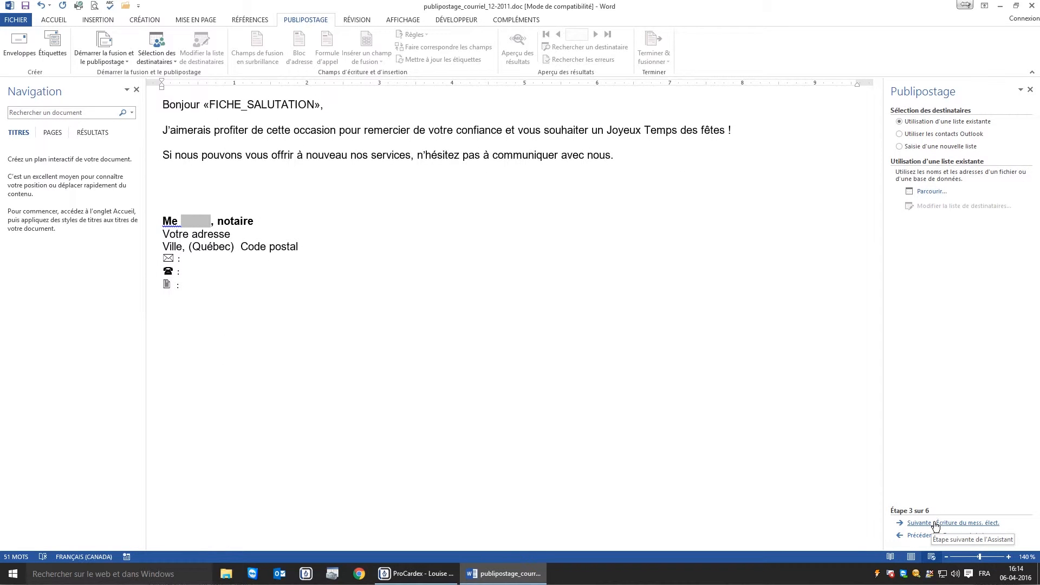
- Link the e-mail to Noel 2016.xls from the desktop's Requete folder, using its 'Noel 2016$' table with all recipients included
click(932, 192)
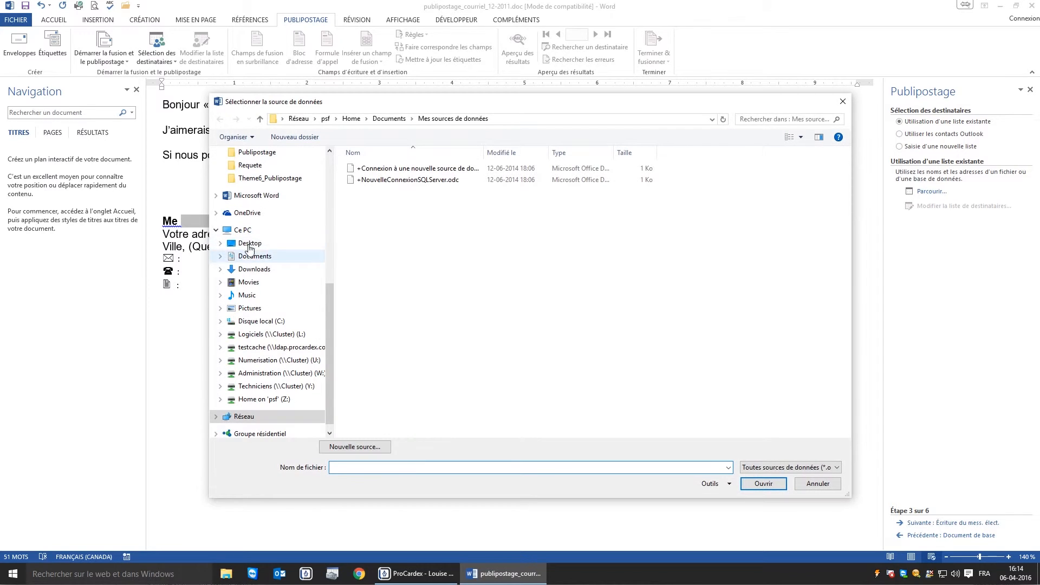
click(251, 244)
double_click(367, 430)
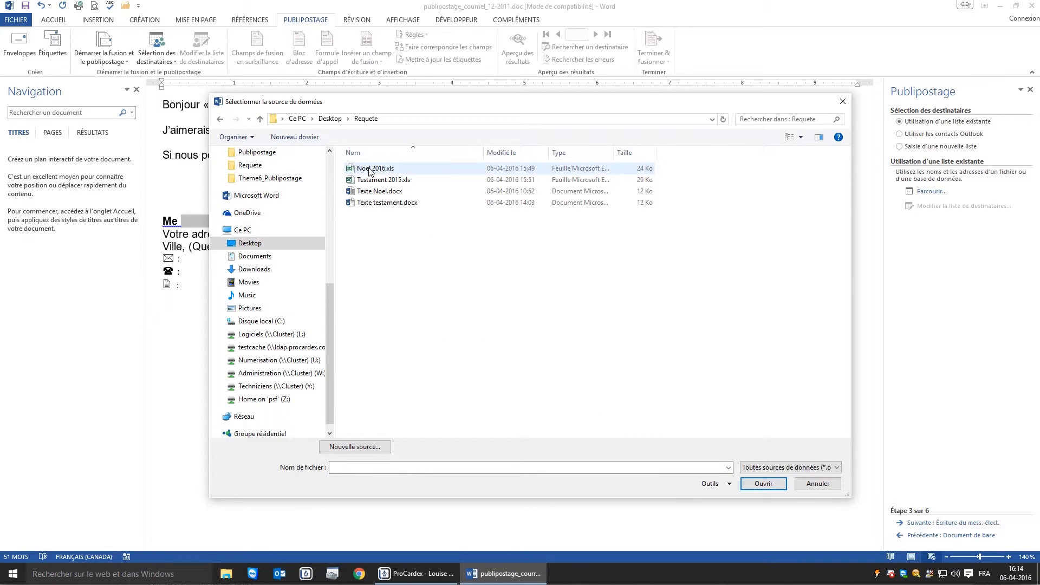
click(369, 171)
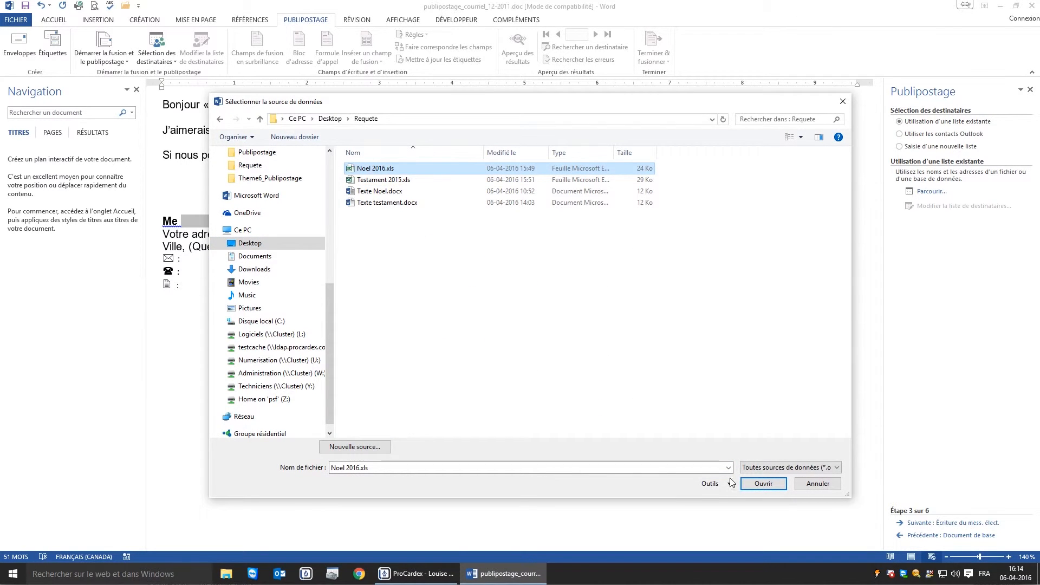
click(753, 486)
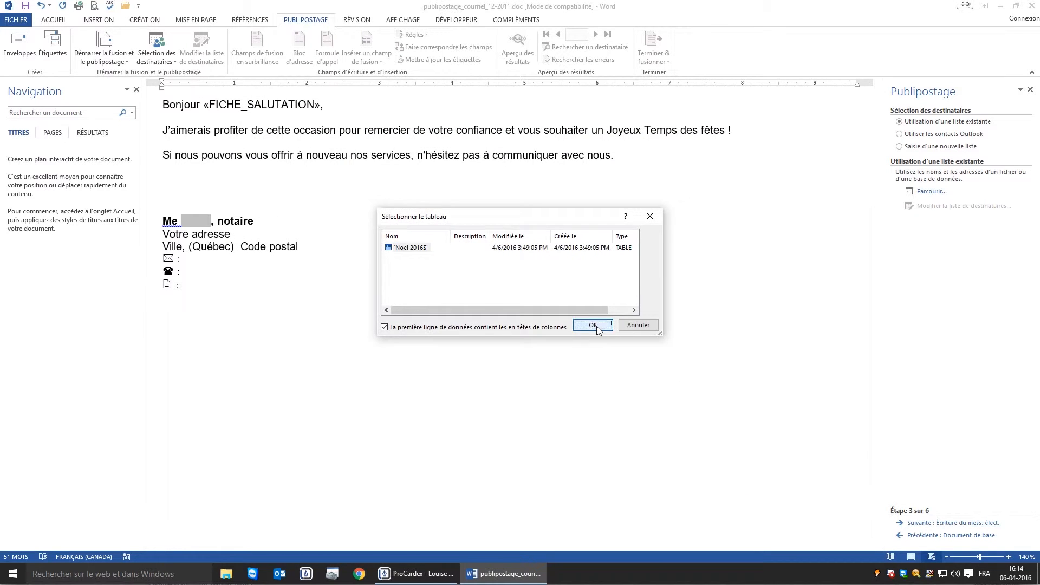
click(596, 327)
click(658, 386)
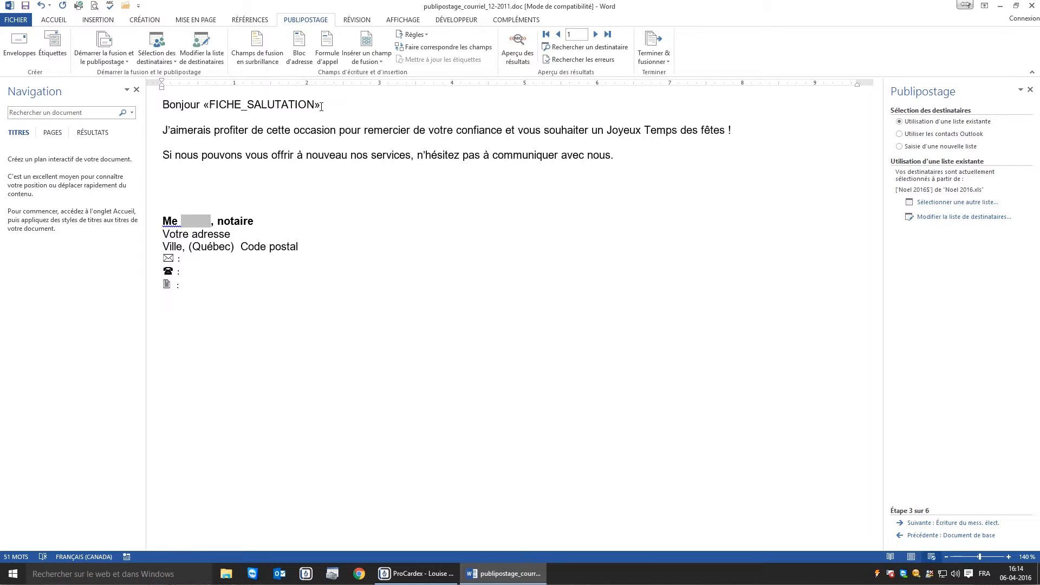
- Insert the fiche_nom merge field after the FICHE_SALUTATION field in the greeting, separated by a space, and preview the merged e-mail messages
click(926, 524)
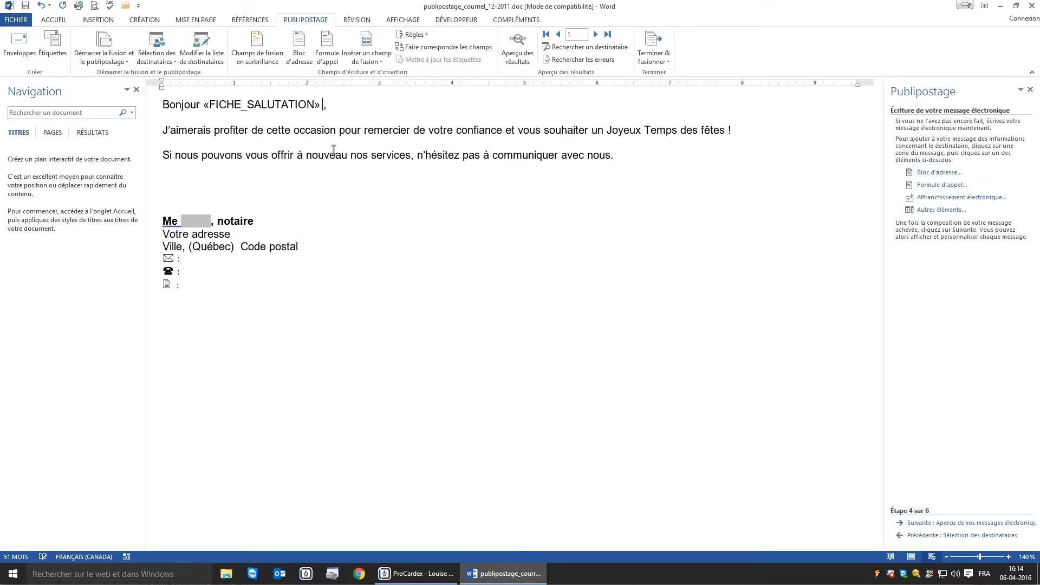
click(933, 213)
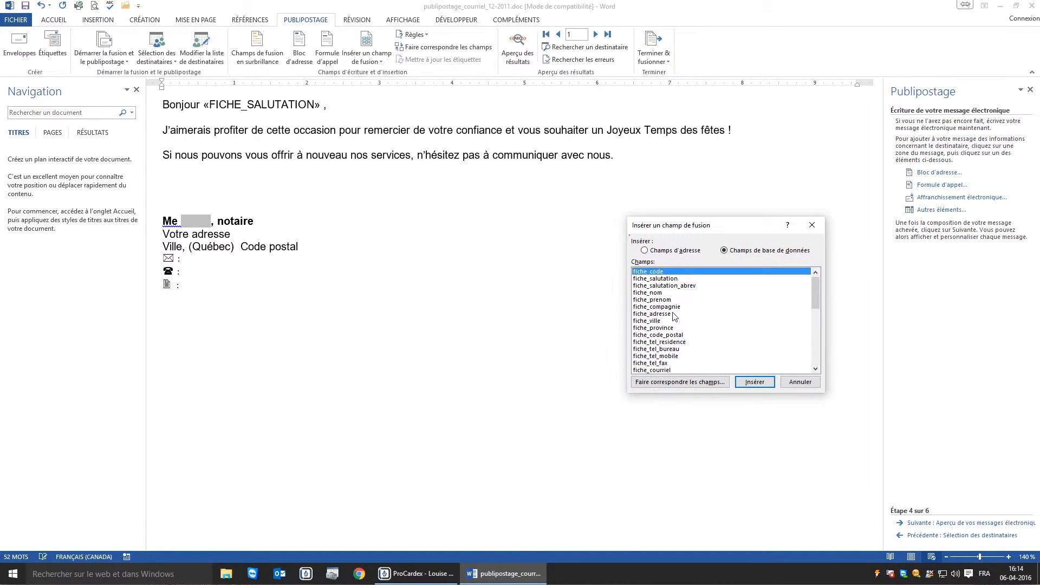
click(653, 293)
click(754, 382)
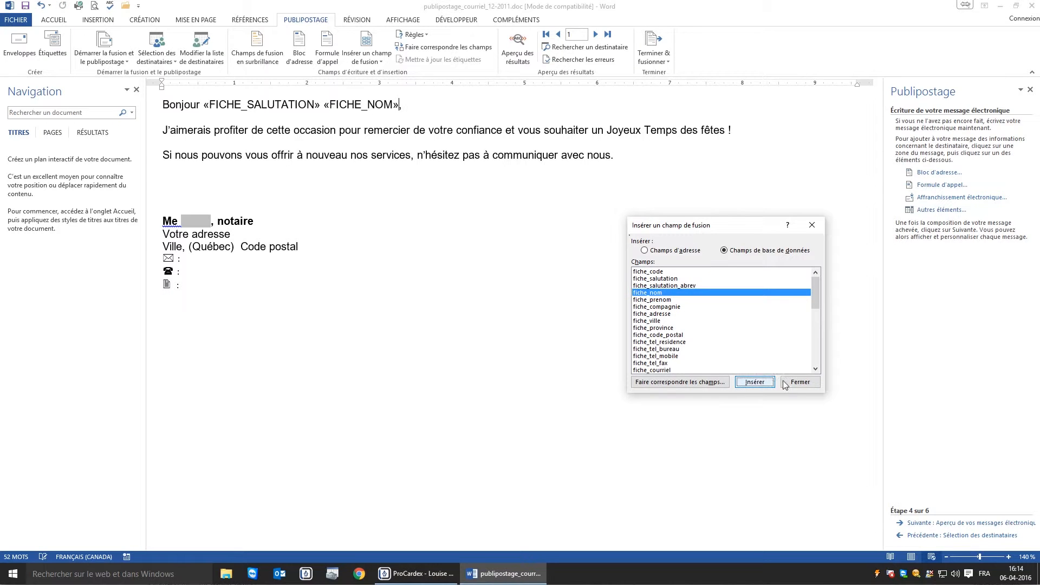
click(801, 383)
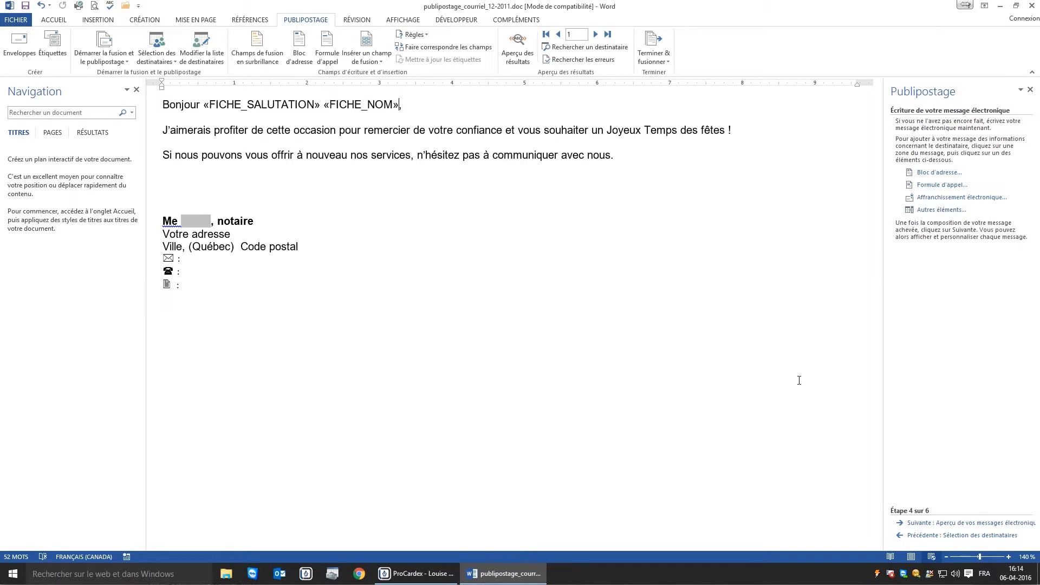
click(930, 524)
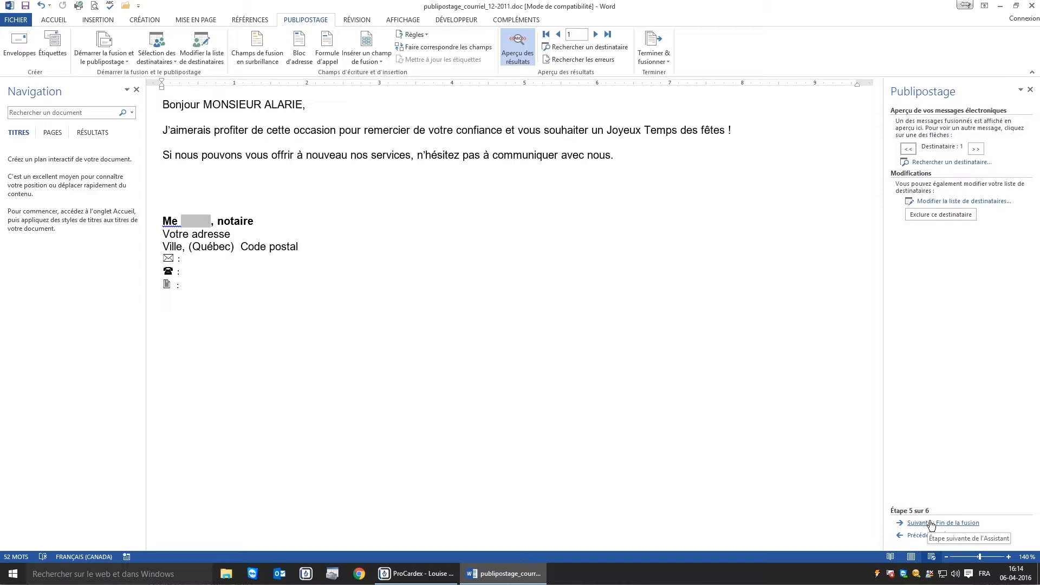
- Browse the merged message previews through to the fifth recipient and advance the wizard to its final merge stage
click(976, 148)
click(976, 149)
click(976, 148)
click(976, 149)
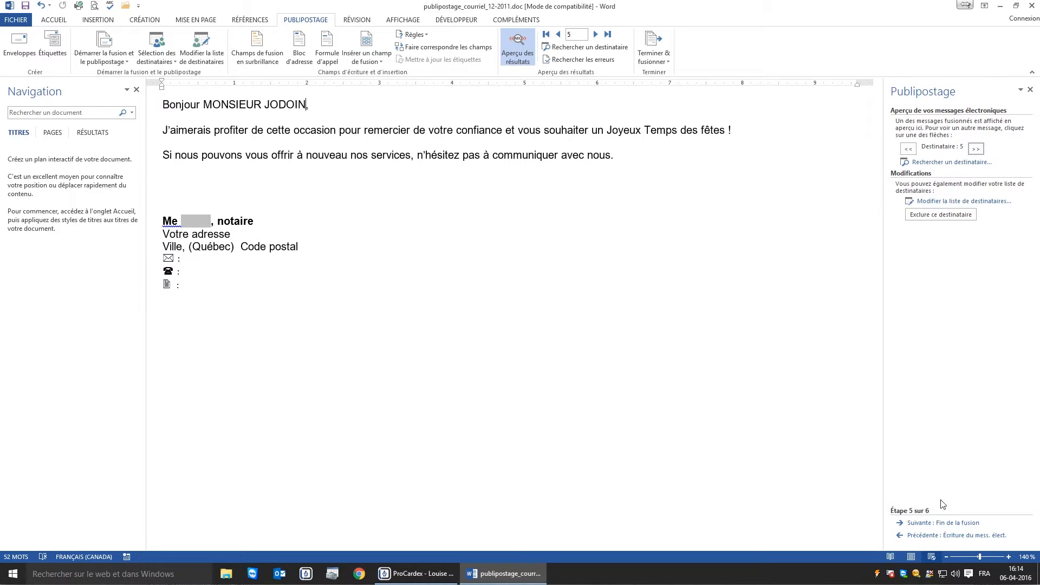
click(935, 524)
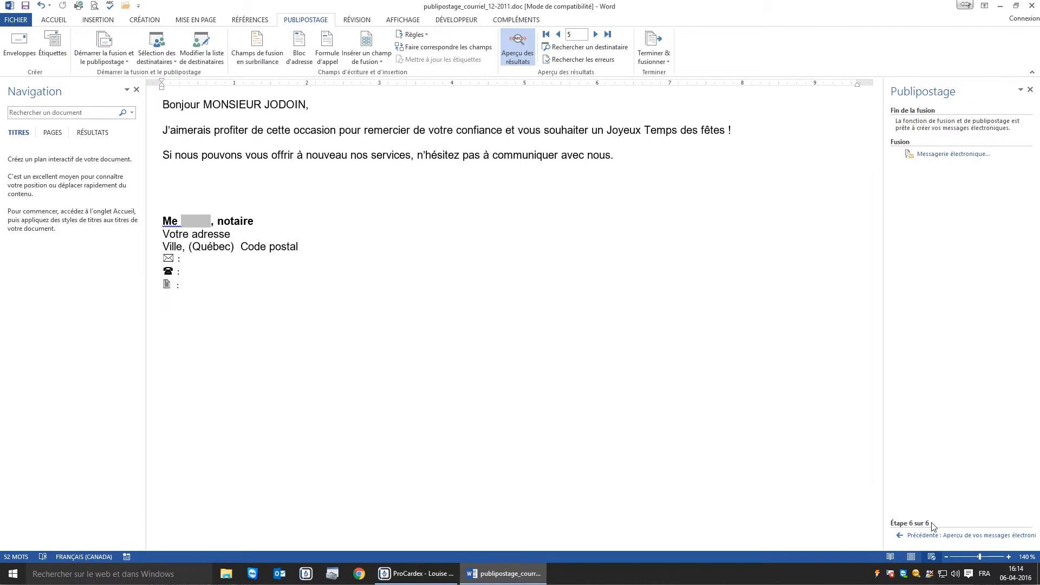
- Merge all records to e-mail, using fiche_courriel for the recipient address, the subject "Joyeux temps des fêtes" and the HTML format
click(935, 158)
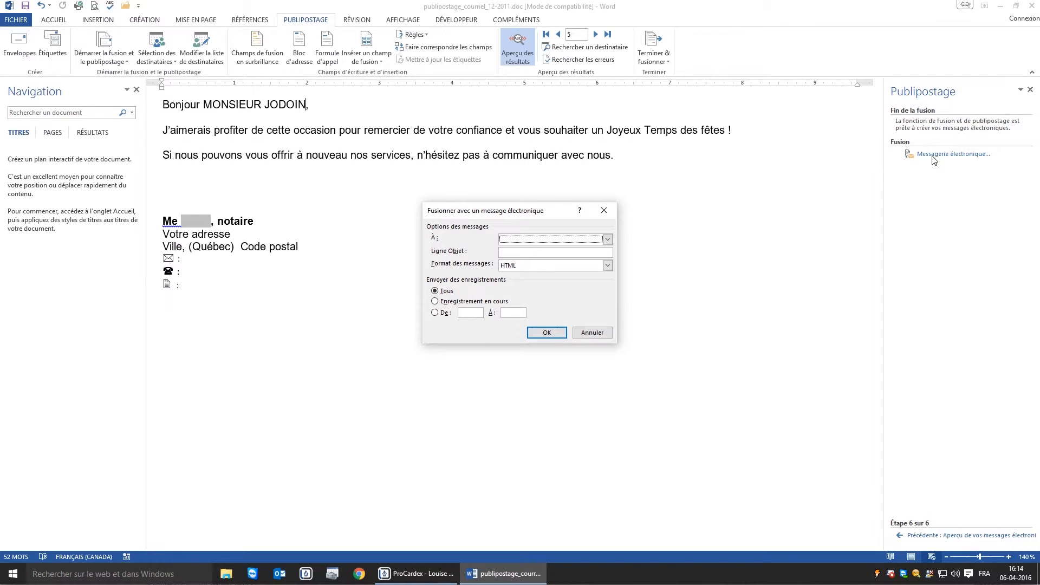
click(608, 239)
drag(609, 262, 607, 269)
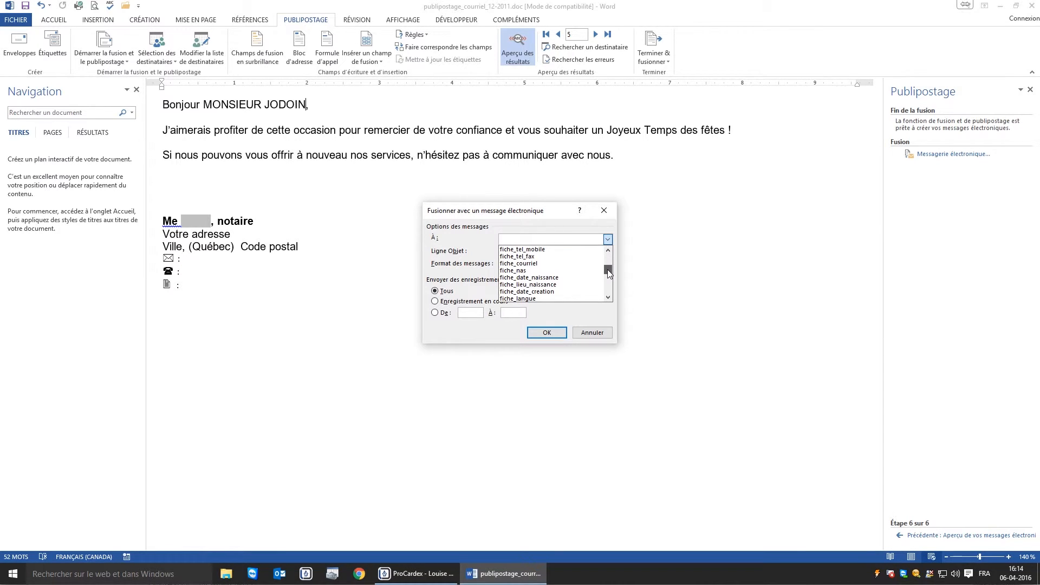
click(544, 266)
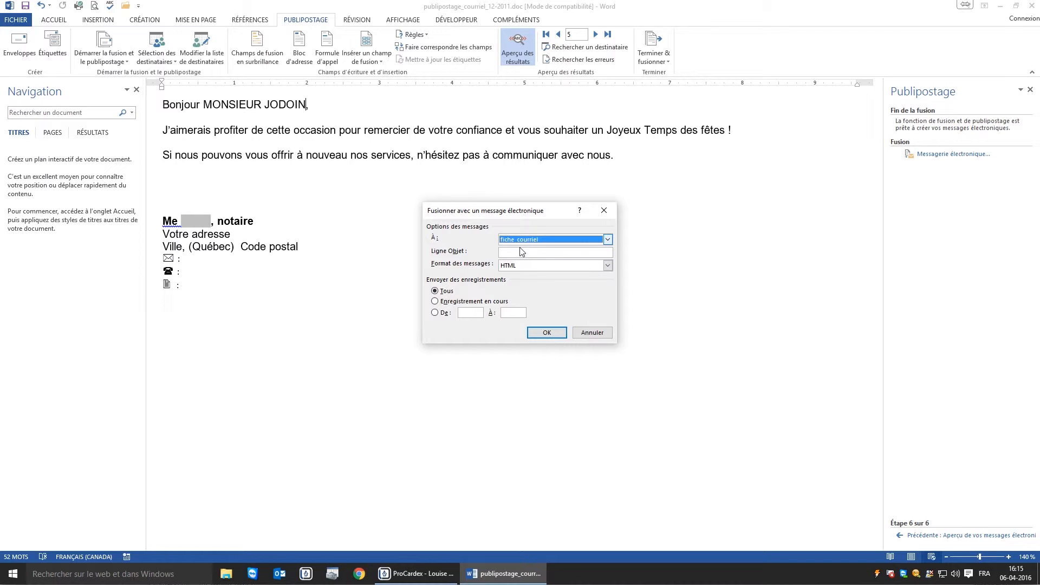
click(520, 252)
text(Joyeux temps des fêtes)
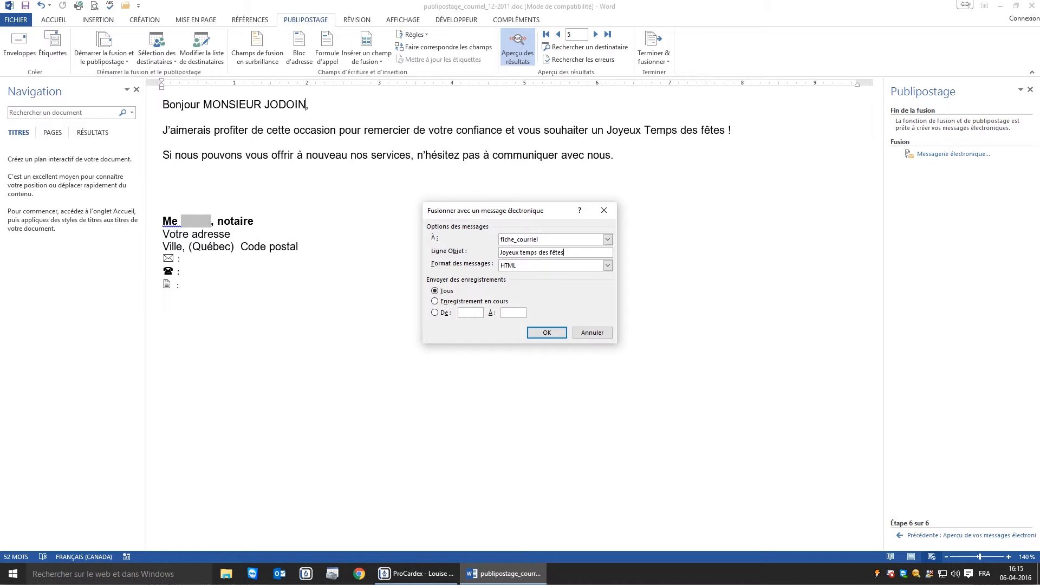
click(550, 330)
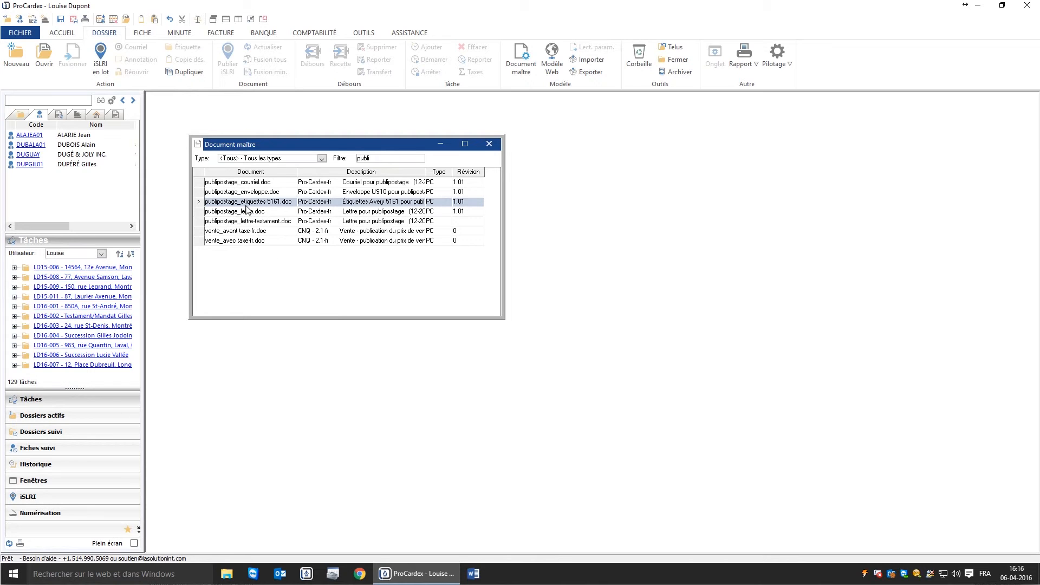
- Open the master document publipostage_etiquettes 5161.doc with its linked Testament 2015 data, check the labels and close it
click(45, 54)
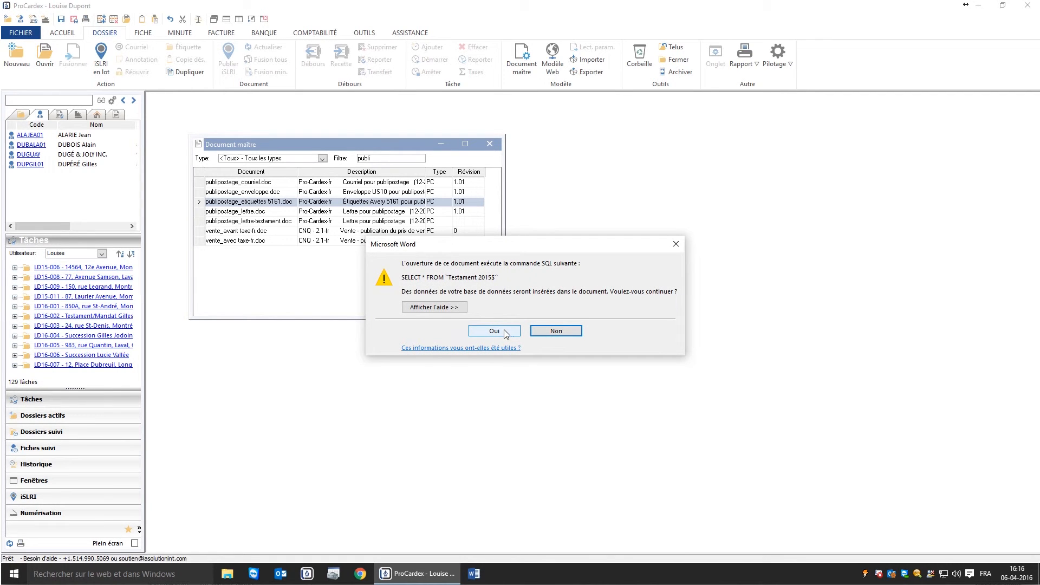
click(494, 331)
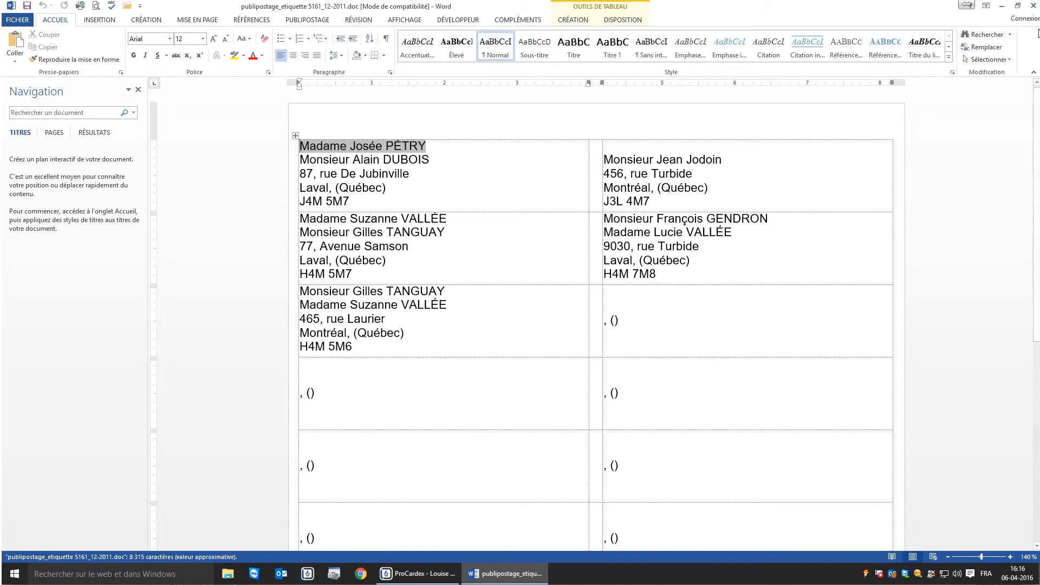
click(1033, 6)
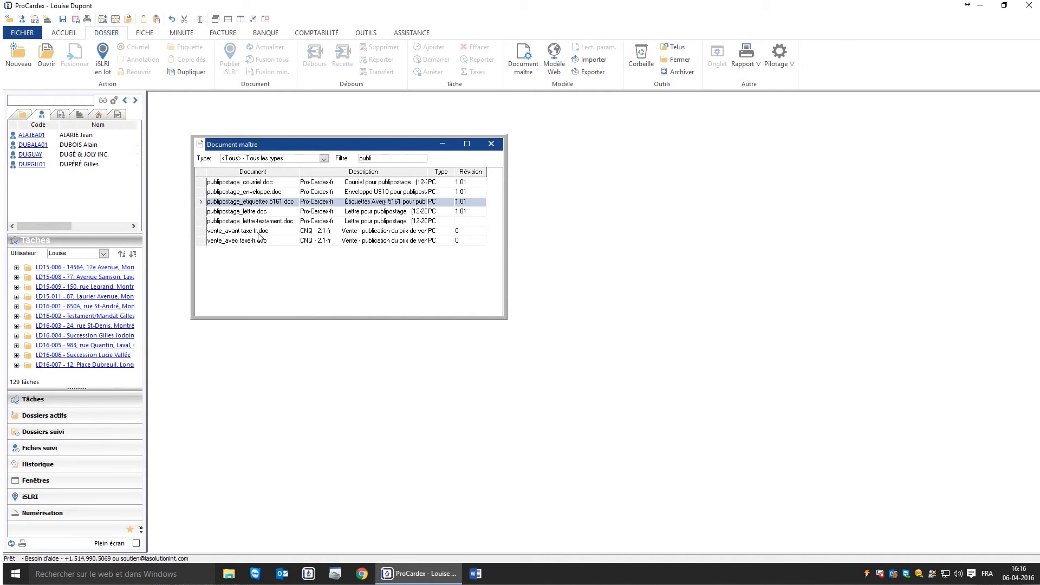
- Reopen publipostage_etiquettes 5161.doc without loading its linked data, and advance the step-by-step mail merge wizard to the recipient selection
click(45, 53)
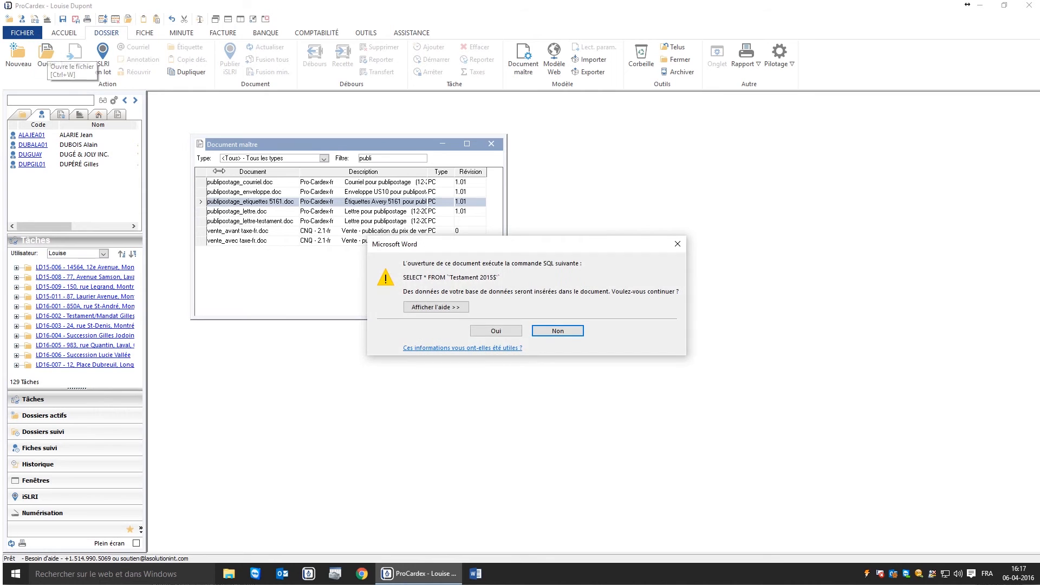
click(542, 331)
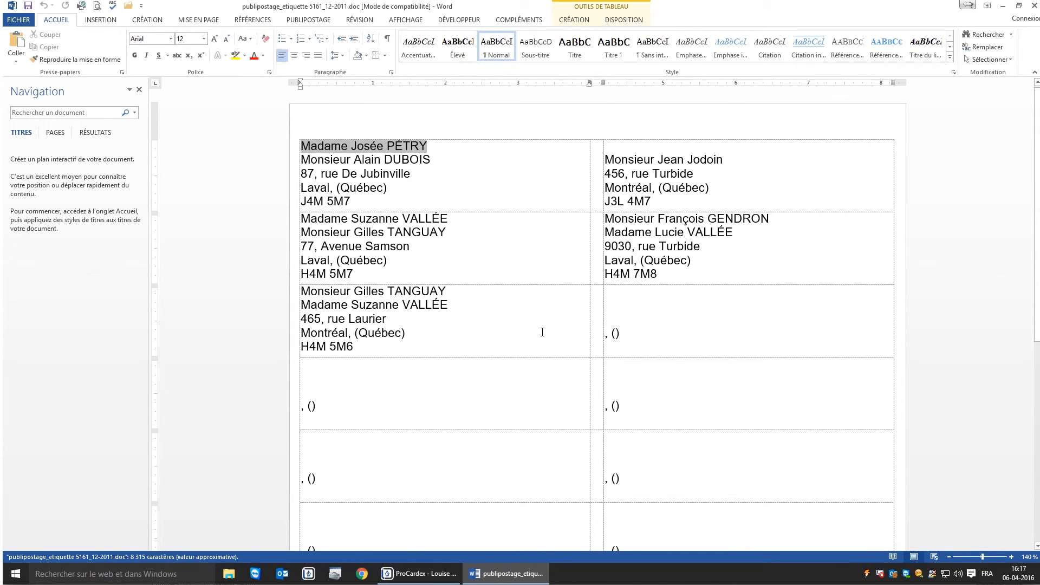
click(313, 21)
click(122, 54)
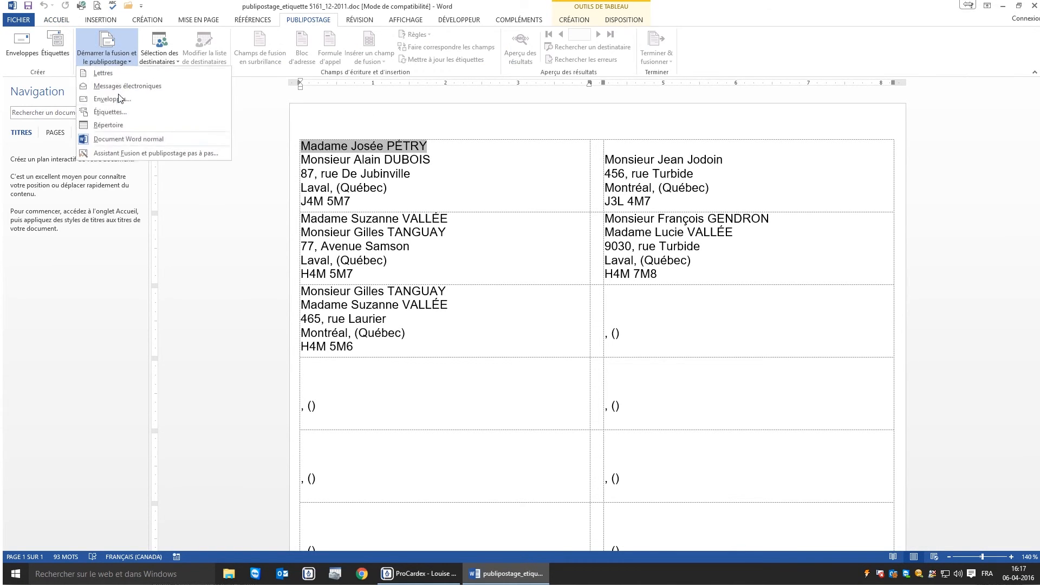
click(122, 154)
click(927, 524)
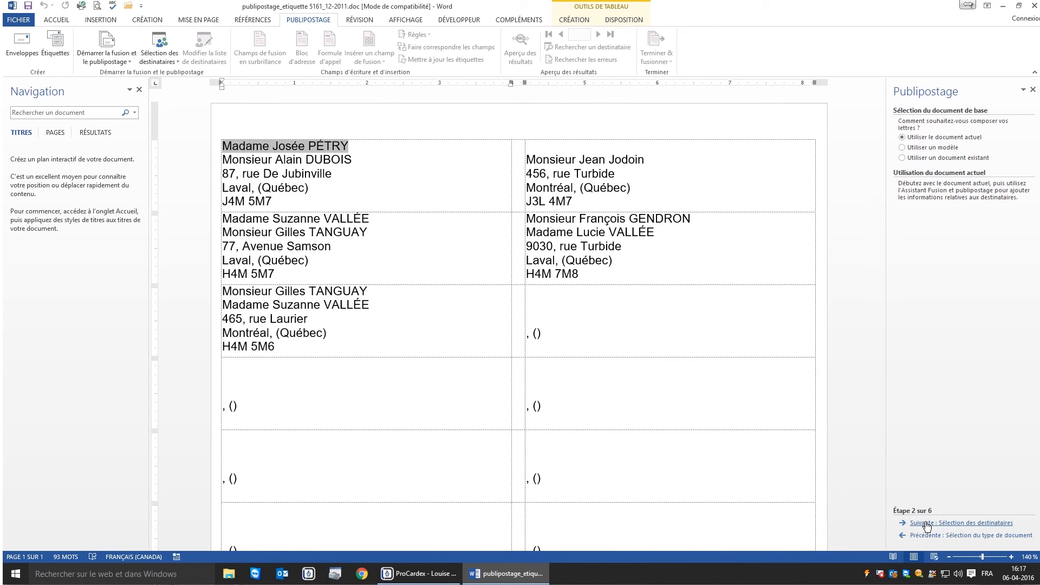
click(927, 523)
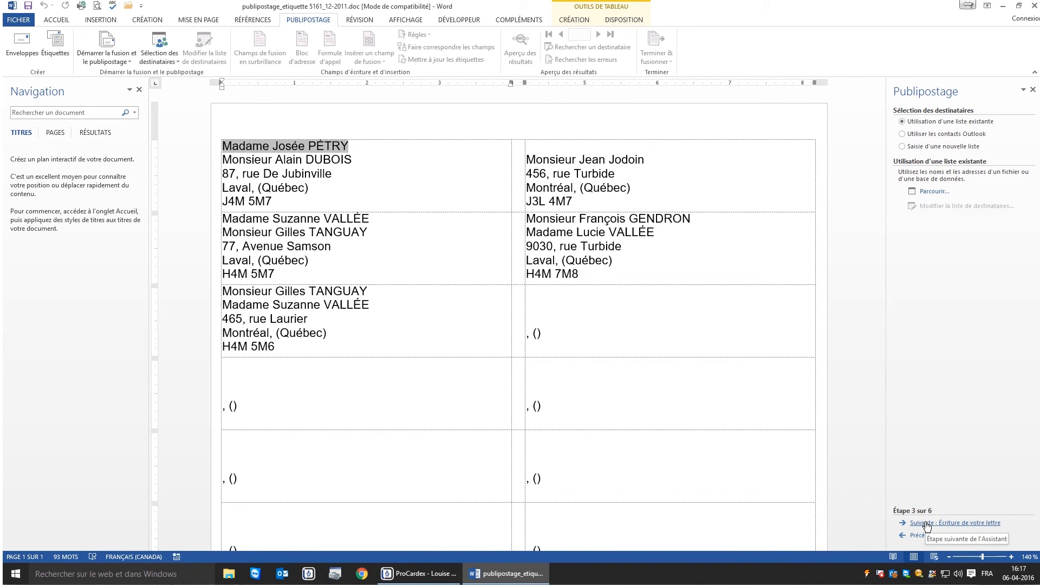
- Link the labels to the first data file in the desktop's Requete folder, accepting its table and recipients, and advance to the preview
click(935, 191)
click(252, 243)
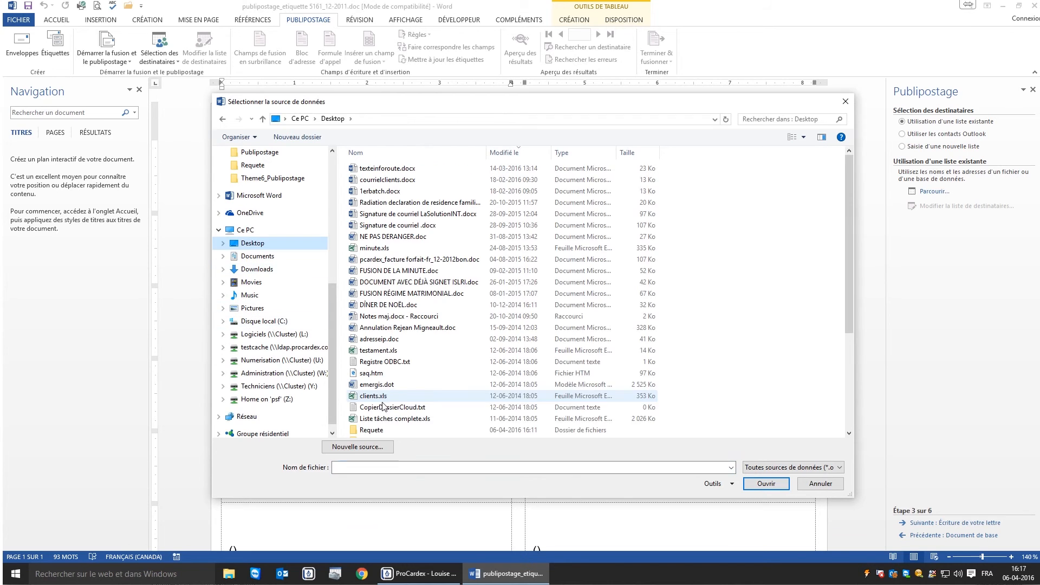
double_click(373, 430)
click(377, 169)
double_click(377, 169)
click(596, 325)
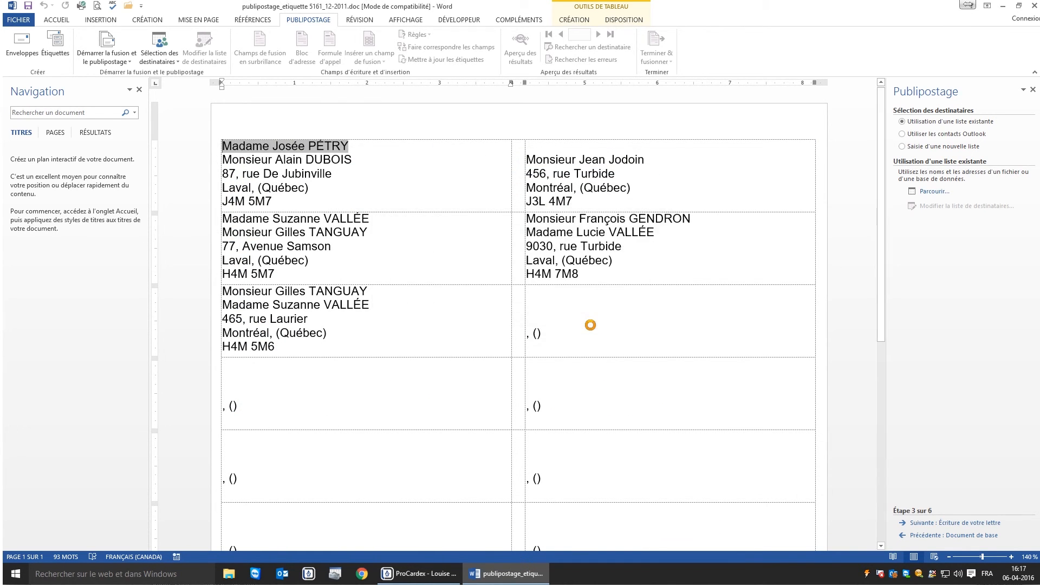
click(664, 390)
click(921, 523)
click(922, 523)
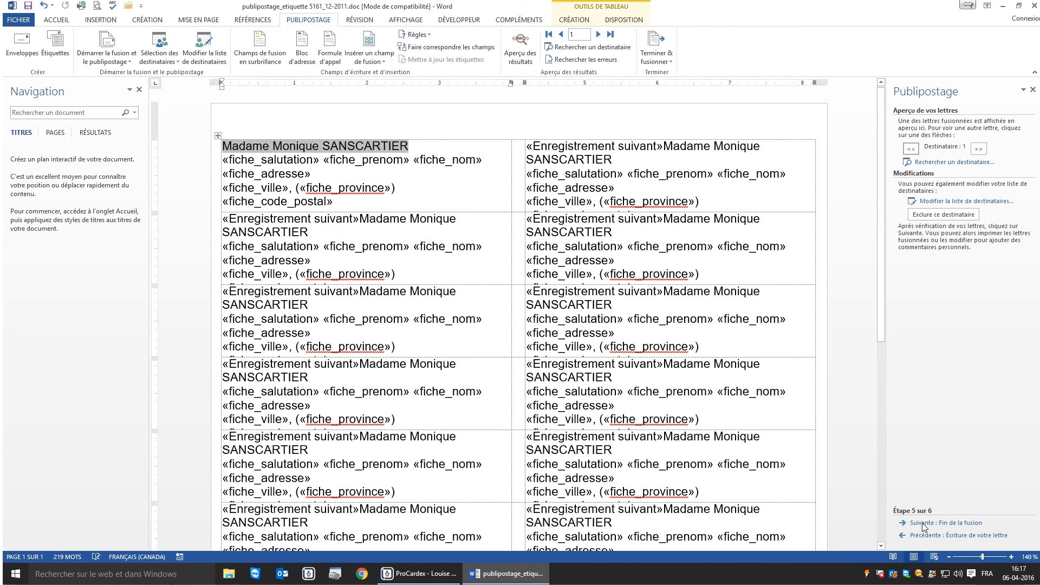